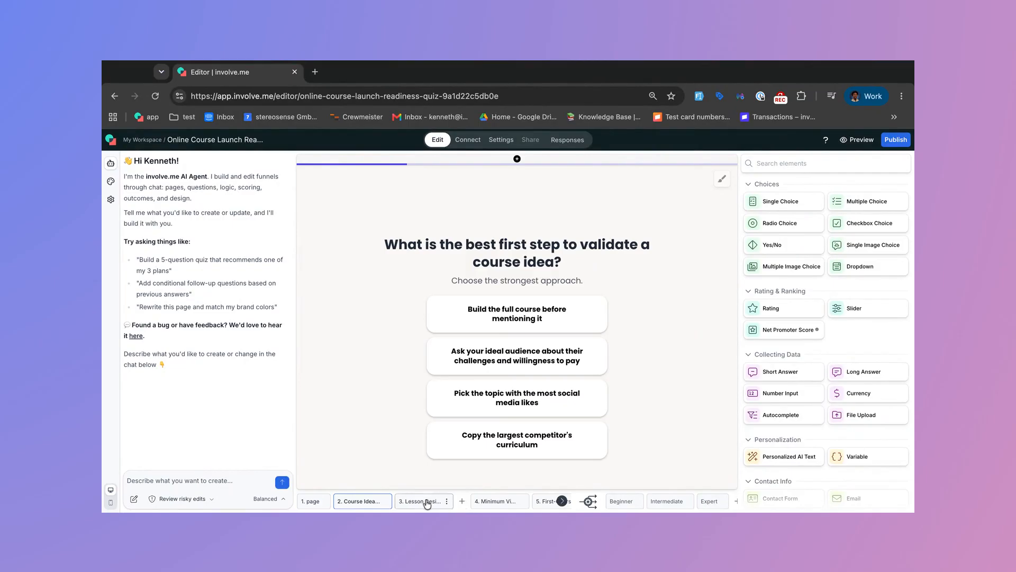
Step: Review question pages 4 to 6, the contact details page, and the Beginner, Intermediate and Expert outcome pages
{"action": "left_click", "coordinate": [479, 502]}
{"action": "left_click", "coordinate": [544, 504]}
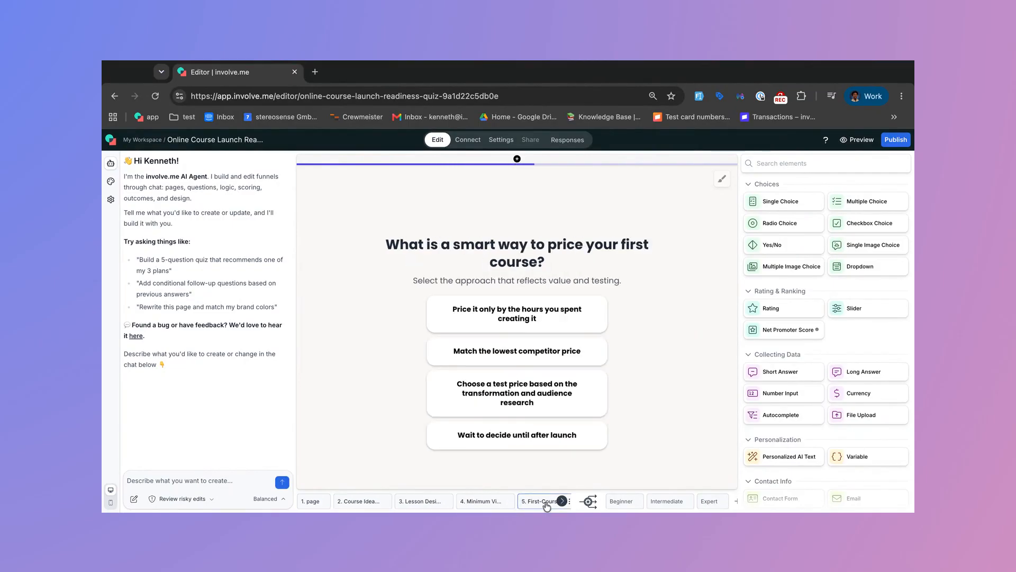
{"action": "left_click", "coordinate": [520, 504]}
{"action": "left_click", "coordinate": [561, 501]}
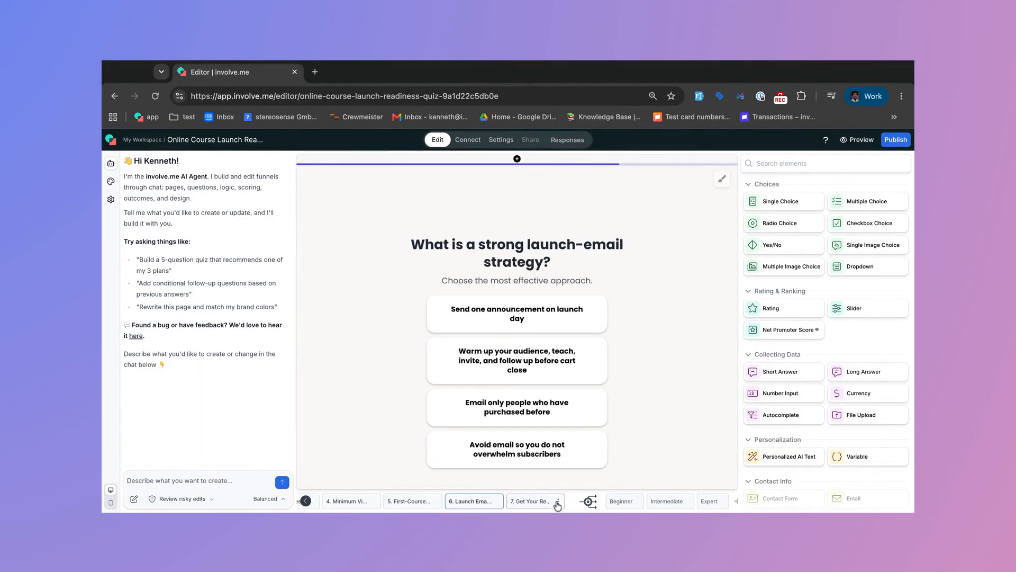
{"action": "left_click", "coordinate": [520, 504]}
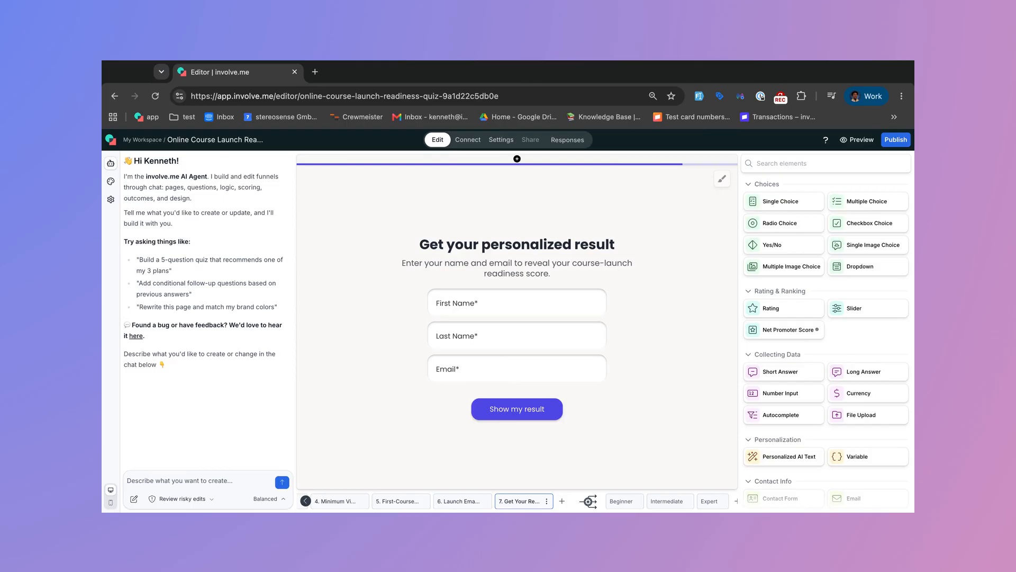
{"action": "left_click", "coordinate": [619, 503]}
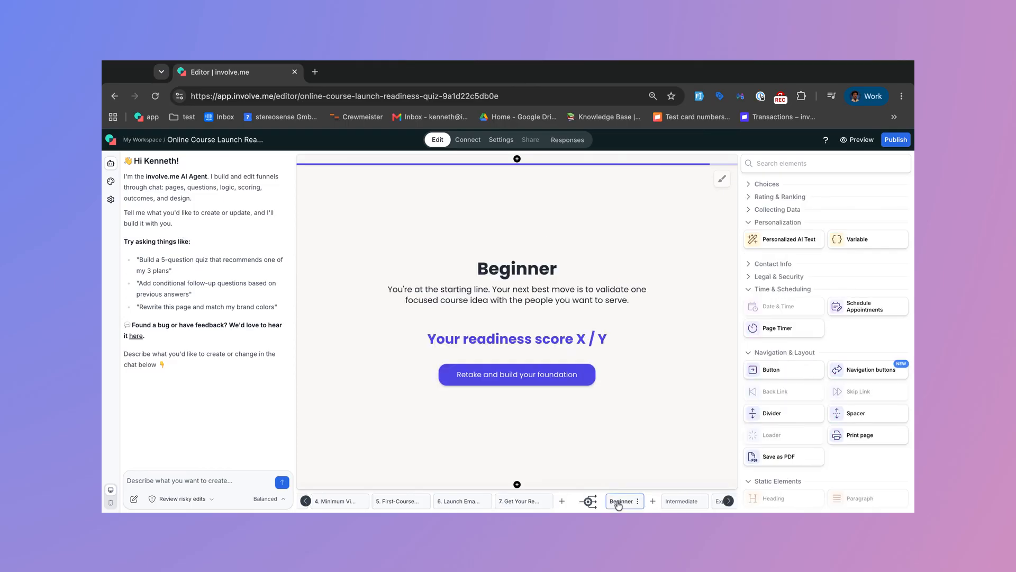
{"action": "left_click", "coordinate": [670, 503]}
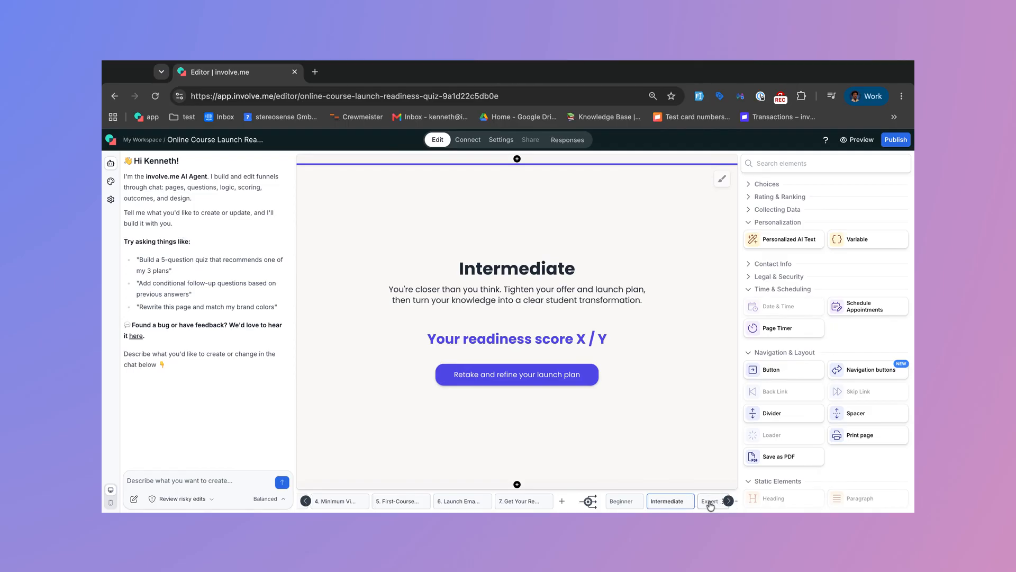
{"action": "left_click", "coordinate": [710, 504]}
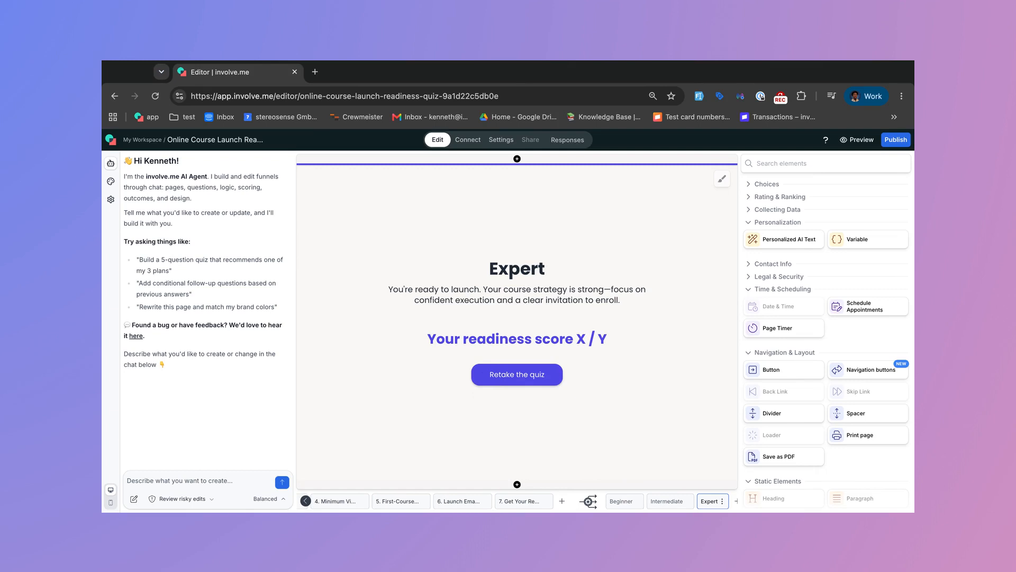
Step: Check the funnel type options in the outcome settings
{"action": "left_click", "coordinate": [589, 503]}
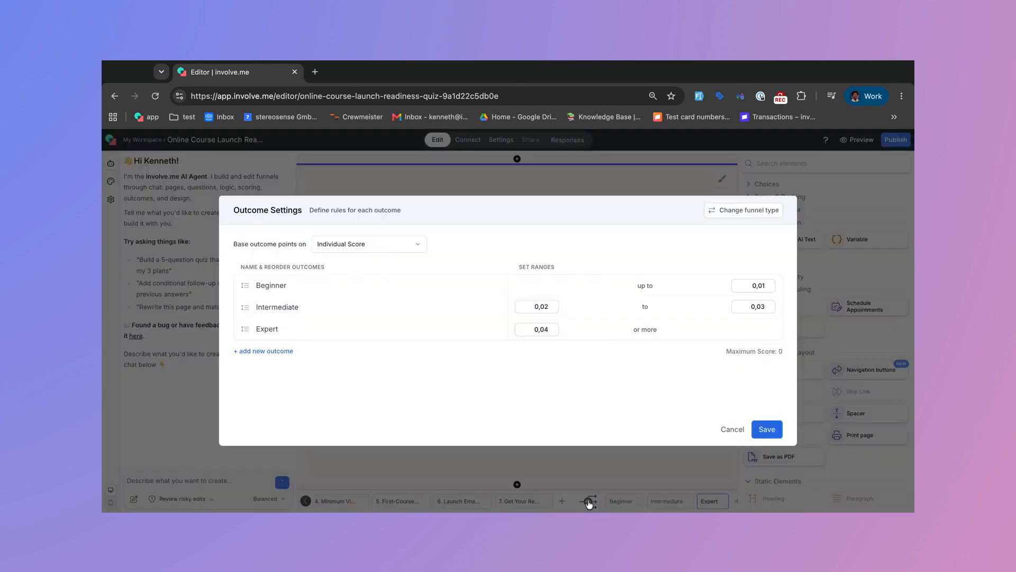
{"action": "left_click", "coordinate": [752, 212]}
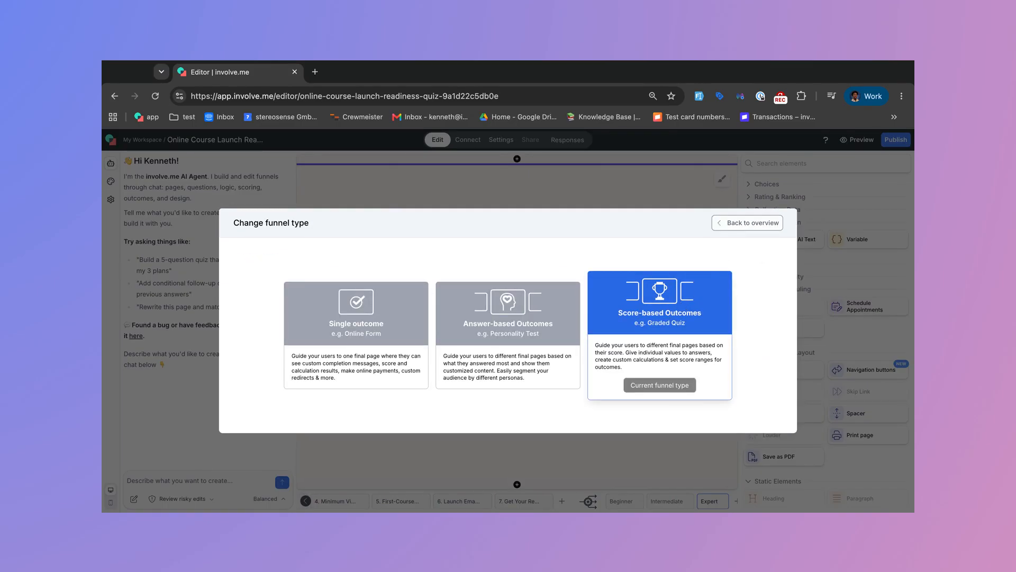
{"action": "left_click", "coordinate": [580, 189]}
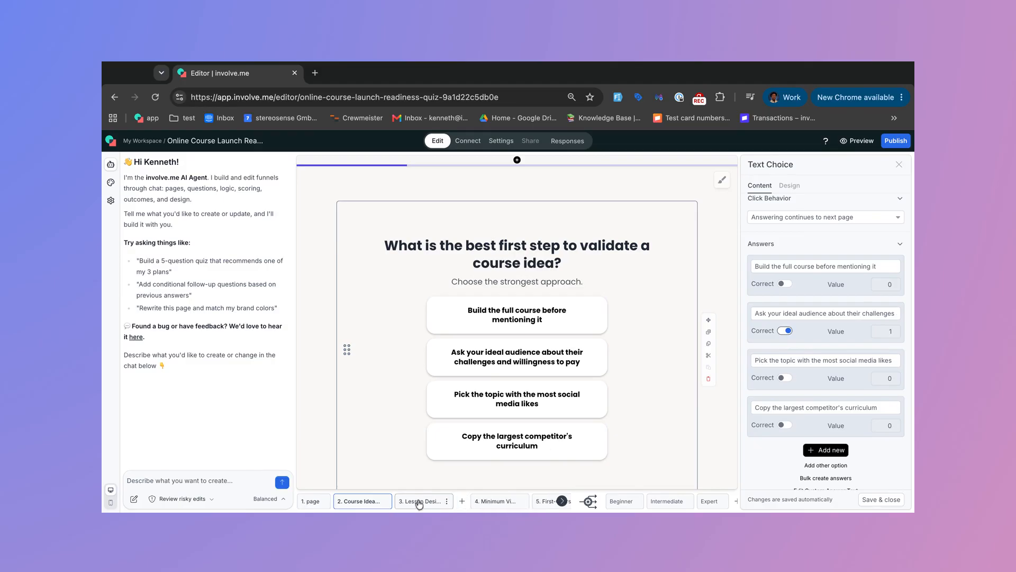
Step: Mark "5–15 minutes" as the correct answer to the lesson length question and save it
{"action": "left_click", "coordinate": [877, 501]}
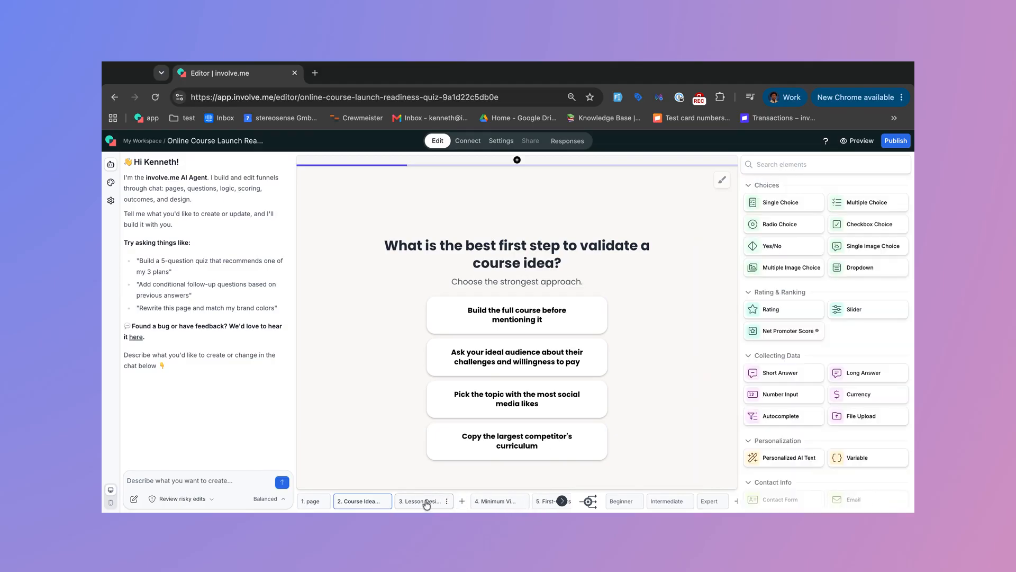
{"action": "left_click", "coordinate": [424, 501]}
{"action": "left_click", "coordinate": [553, 338]}
{"action": "scroll", "coordinate": [797, 387], "scroll_direction": "down", "scroll_amount": 5}
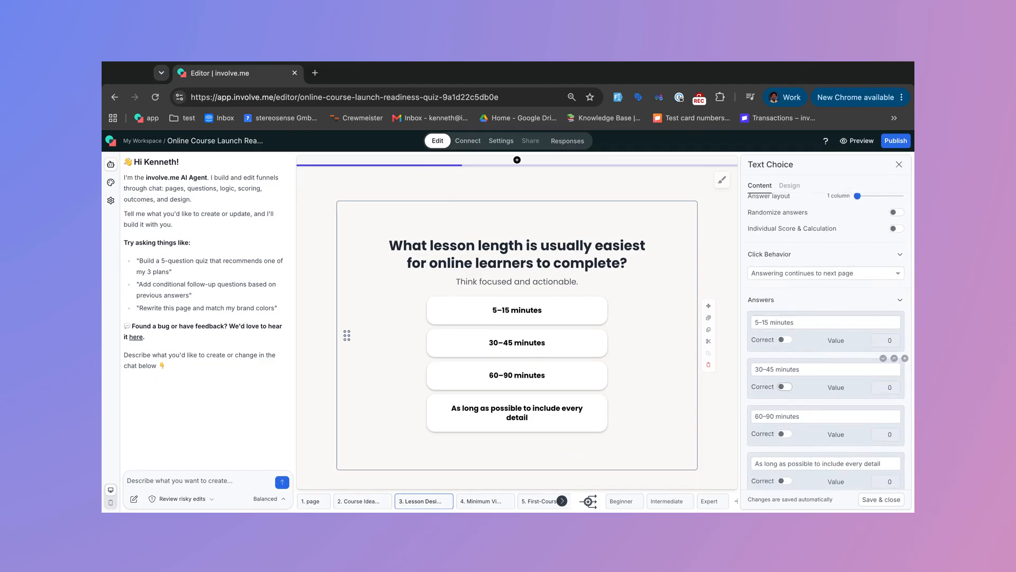
{"action": "left_click", "coordinate": [788, 340]}
{"action": "left_click", "coordinate": [882, 499]}
Step: Mark "One clear transformation for a specific learner" as the correct answer to the minimum viable course question and save it
{"action": "left_click", "coordinate": [478, 501]}
{"action": "left_click", "coordinate": [506, 383]}
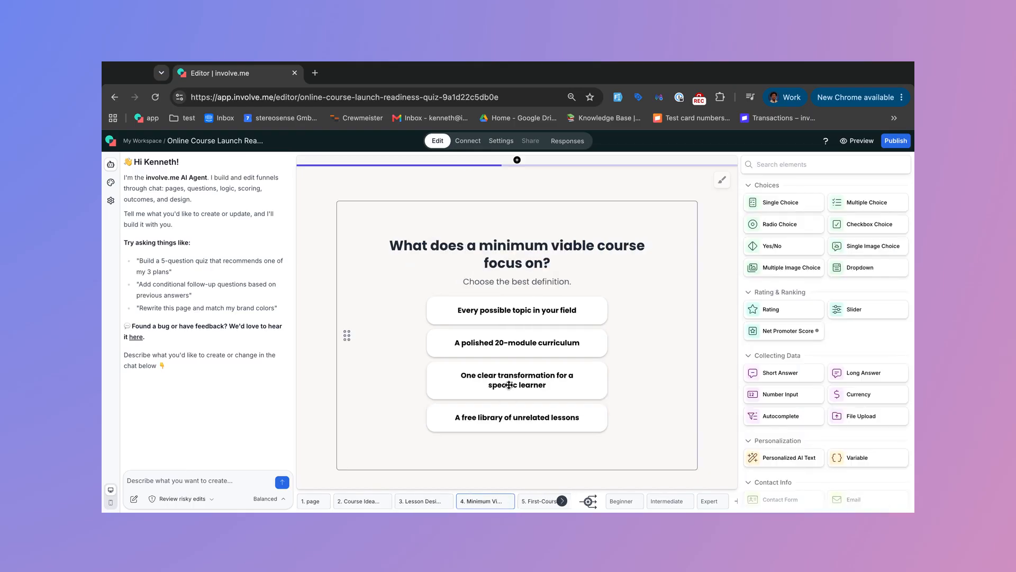
{"action": "scroll", "coordinate": [778, 371], "scroll_direction": "down", "scroll_amount": 4}
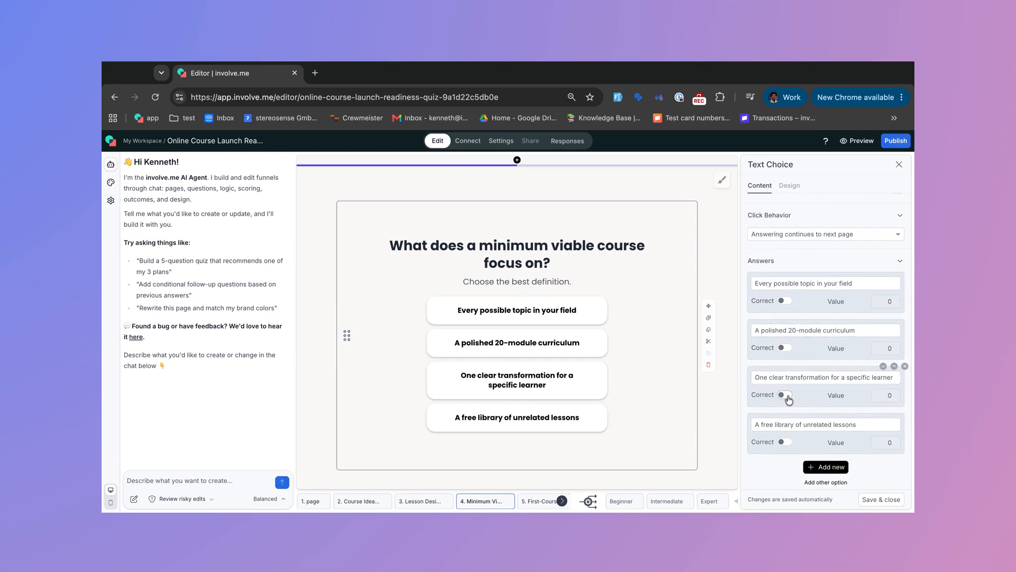
{"action": "left_click", "coordinate": [785, 395]}
{"action": "left_click", "coordinate": [880, 500]}
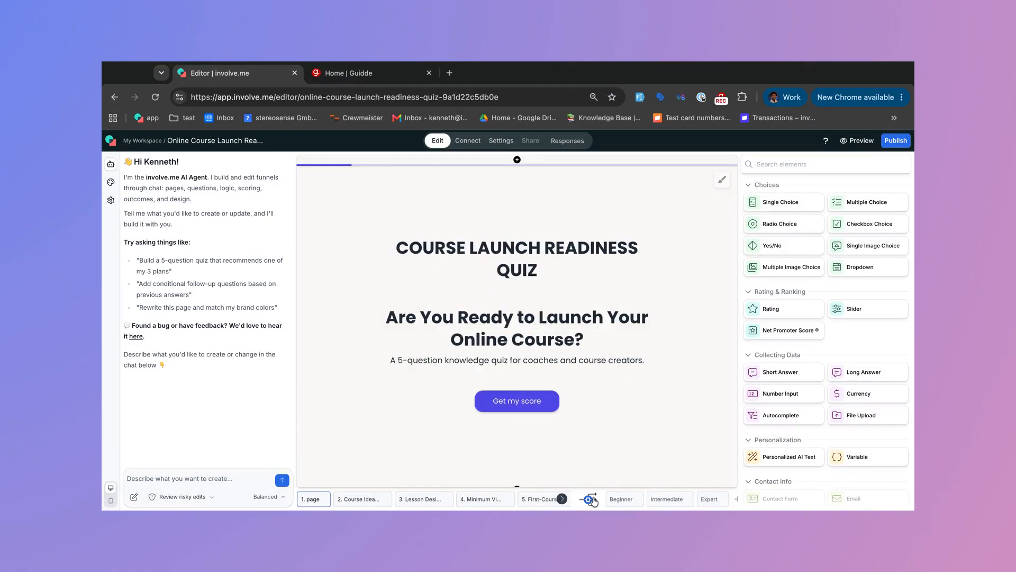
Step: Base the outcome points on Correctly Answered Questions in the outcome settings
{"action": "left_click", "coordinate": [589, 499]}
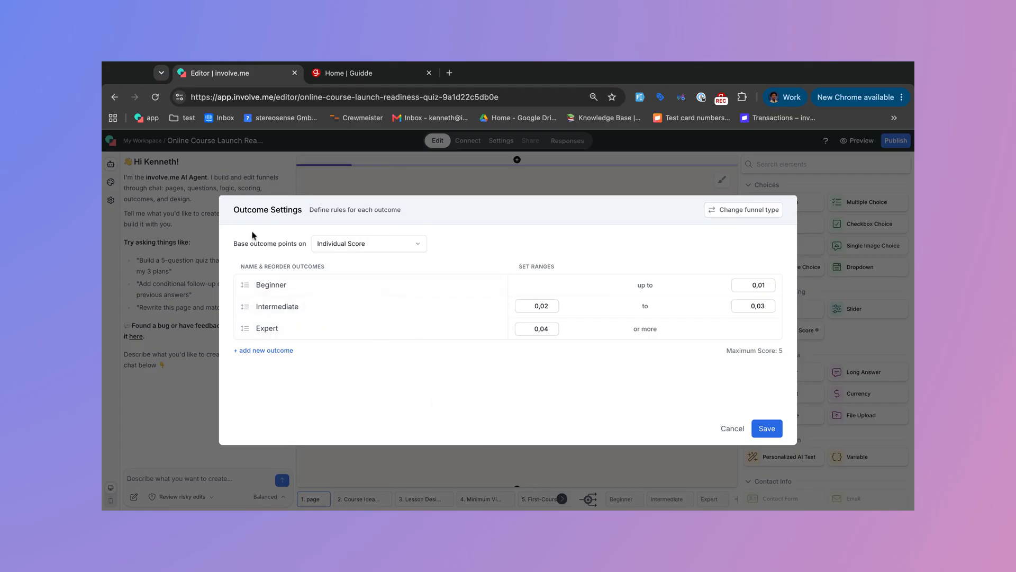
{"action": "left_click", "coordinate": [419, 246]}
{"action": "left_click", "coordinate": [376, 256]}
{"action": "left_click", "coordinate": [407, 265]}
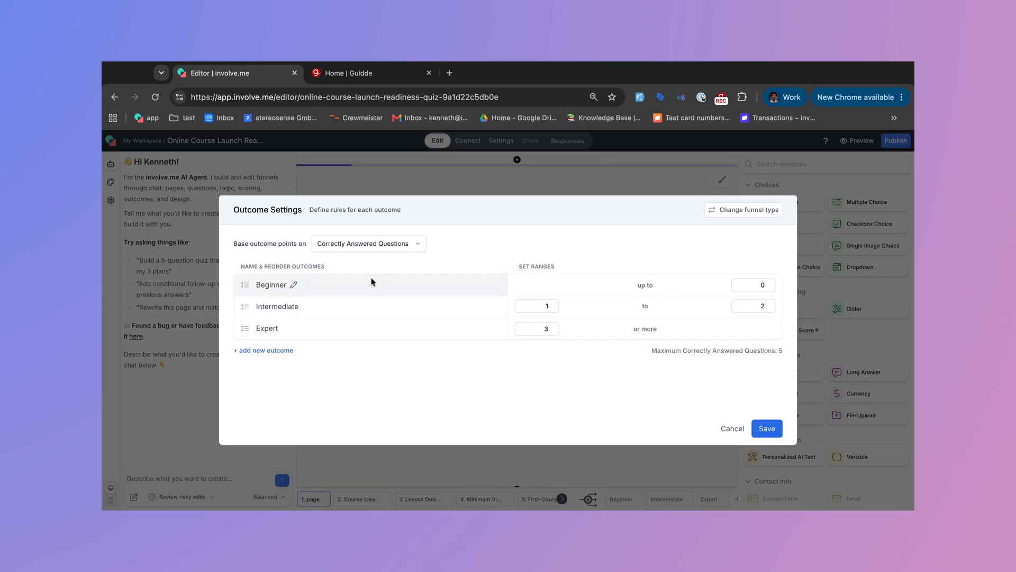
Step: Examine the Custom Score Calculation option as a basis for the outcome points
{"action": "left_click", "coordinate": [413, 243]}
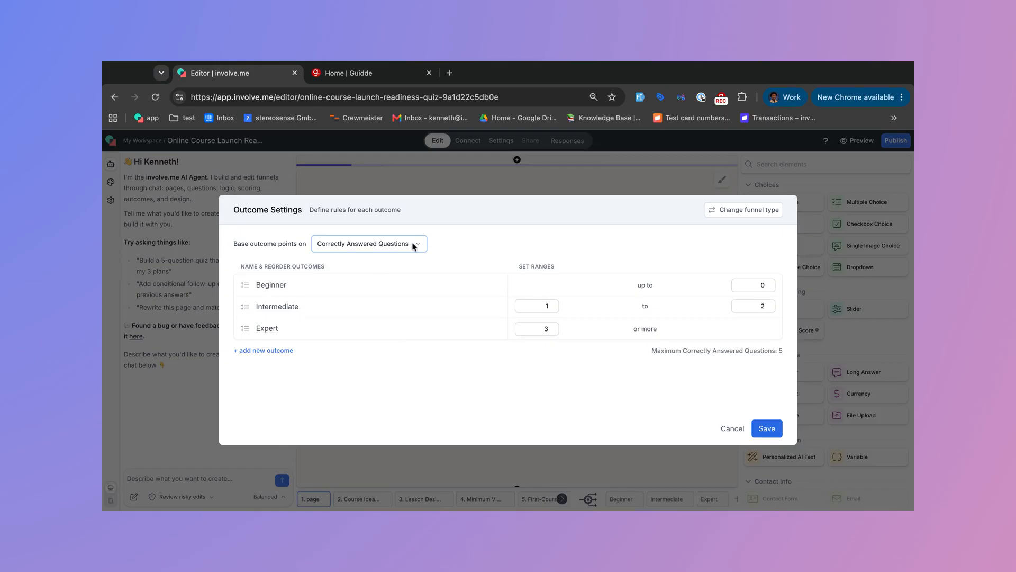
{"action": "left_click", "coordinate": [387, 258]}
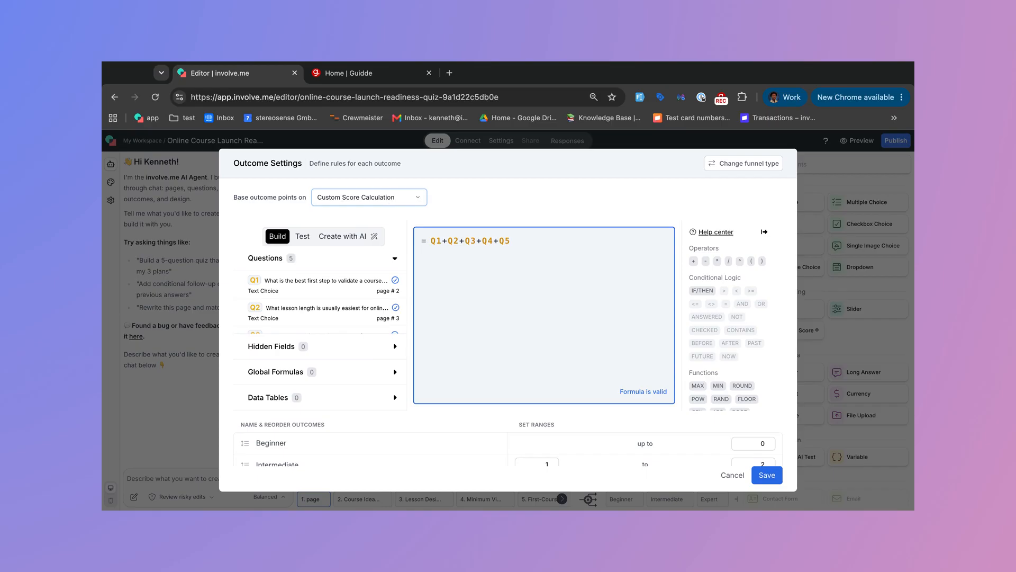
{"action": "left_click", "coordinate": [376, 183]}
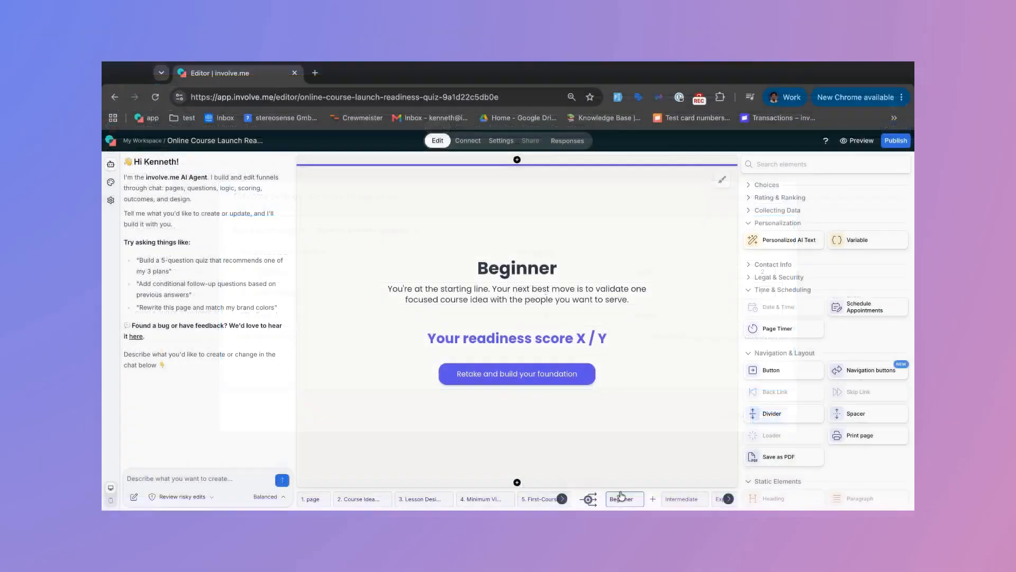
Step: Examine the score element settings on the Beginner, Intermediate and Expert outcome pages
{"action": "left_click", "coordinate": [583, 333]}
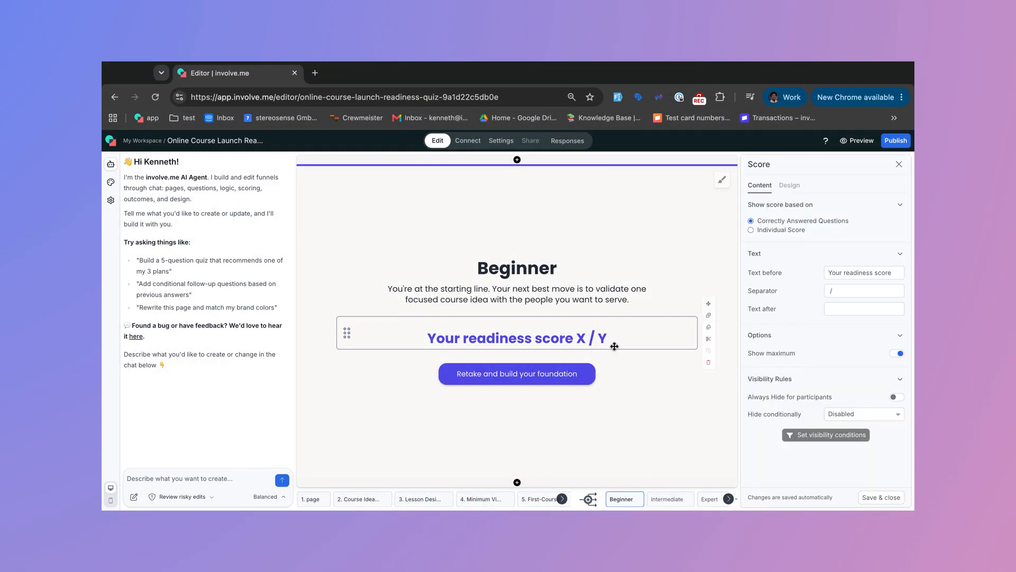
{"action": "left_click", "coordinate": [666, 498]}
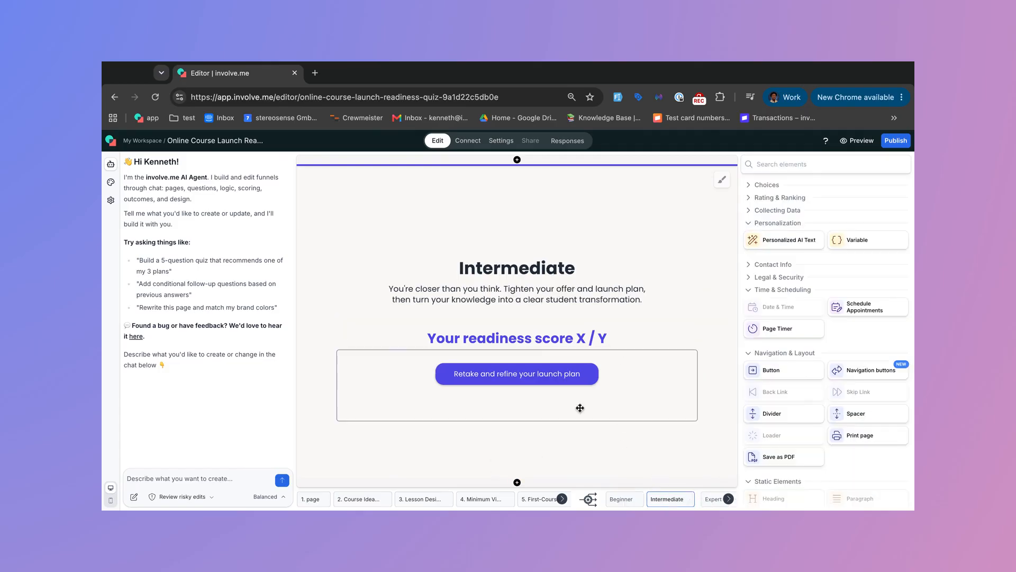
{"action": "left_click", "coordinate": [551, 344]}
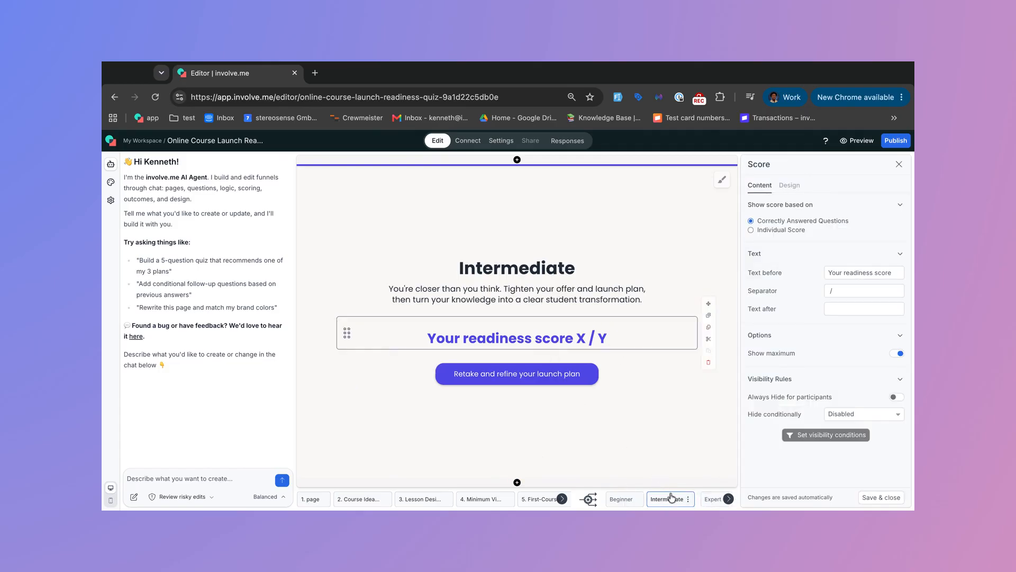
{"action": "left_click", "coordinate": [711, 499]}
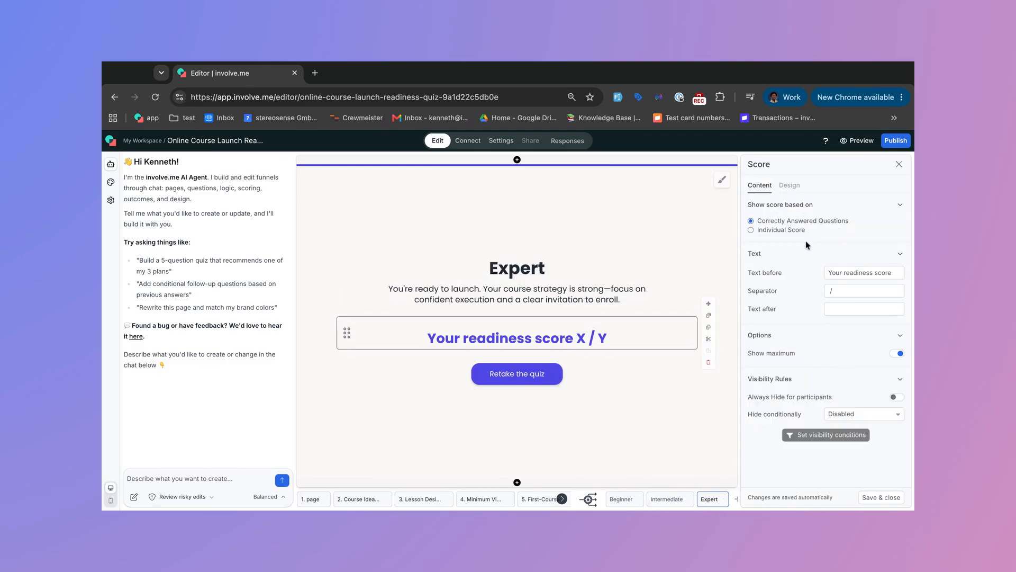
Step: Add a Calculator element to the Beginner outcome page and place it between the readiness score and the retake button
{"action": "left_click", "coordinate": [619, 502]}
{"action": "left_click", "coordinate": [855, 164]}
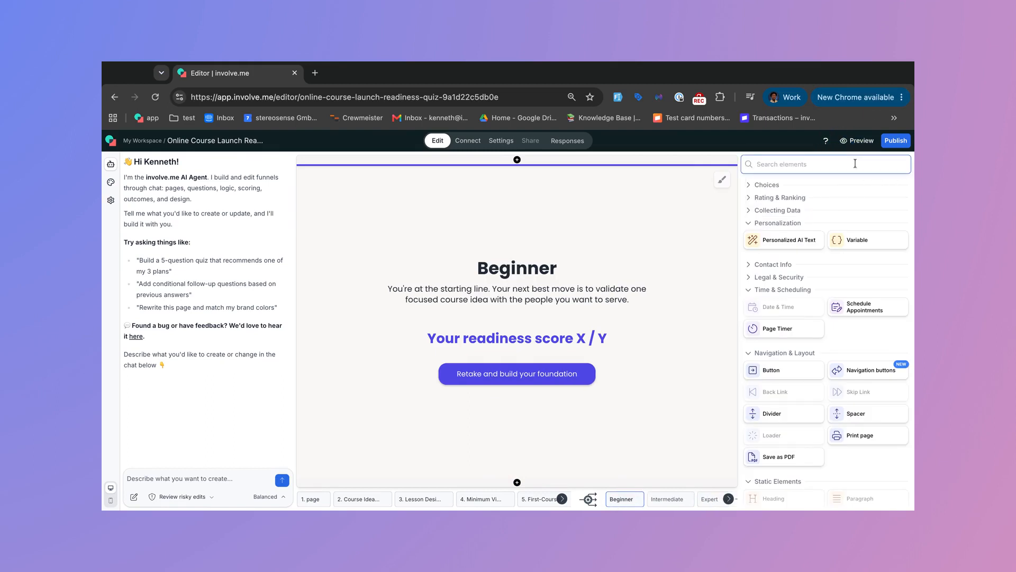
{"action": "type", "text": "cal"}
{"action": "left_click", "coordinate": [783, 298]}
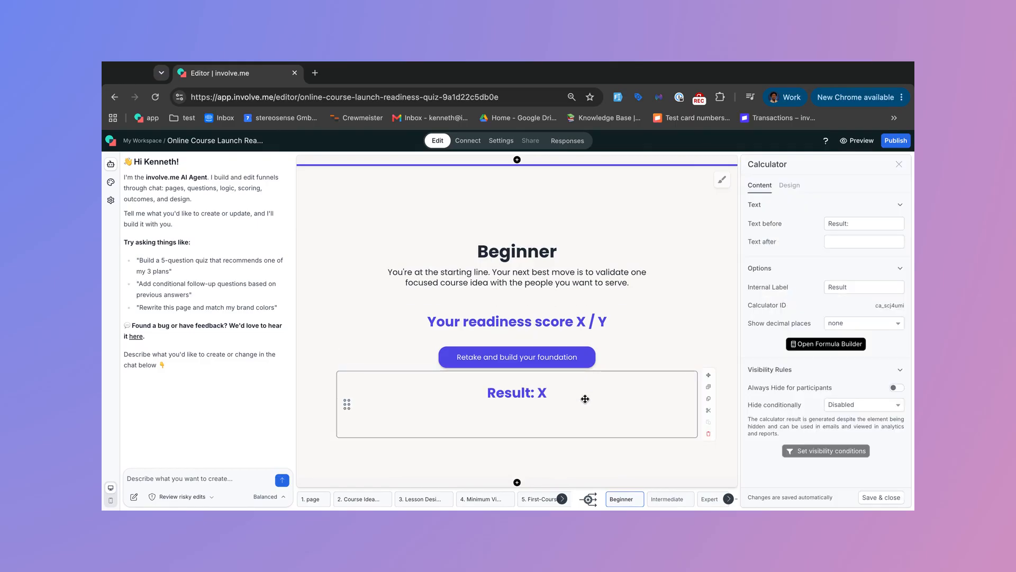
{"action": "key", "text": "Up"}
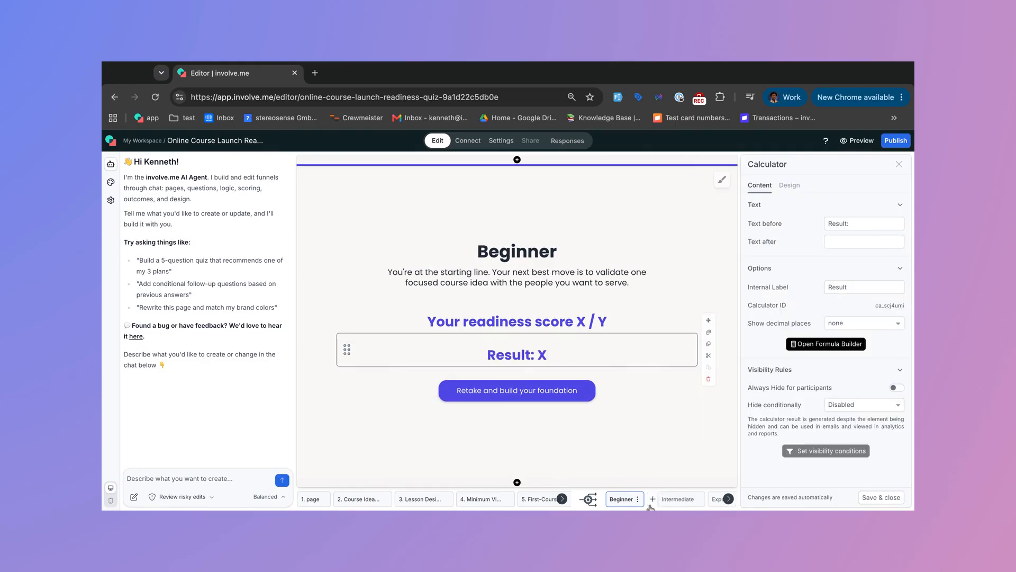
Step: Add a Calculator element to the Intermediate outcome page and place it between the readiness score and the retake button
{"action": "left_click", "coordinate": [666, 499]}
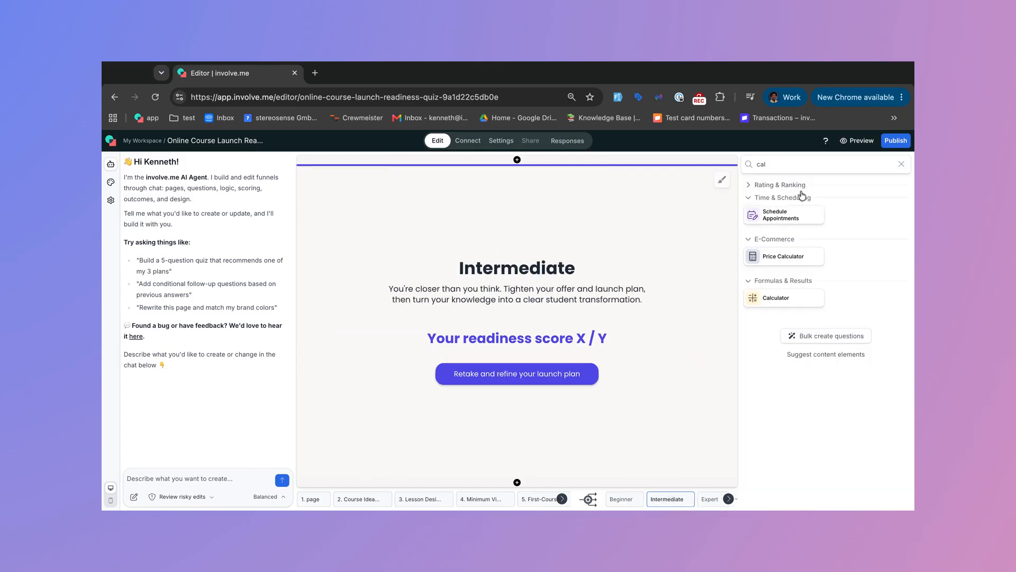
{"action": "left_click", "coordinate": [777, 299]}
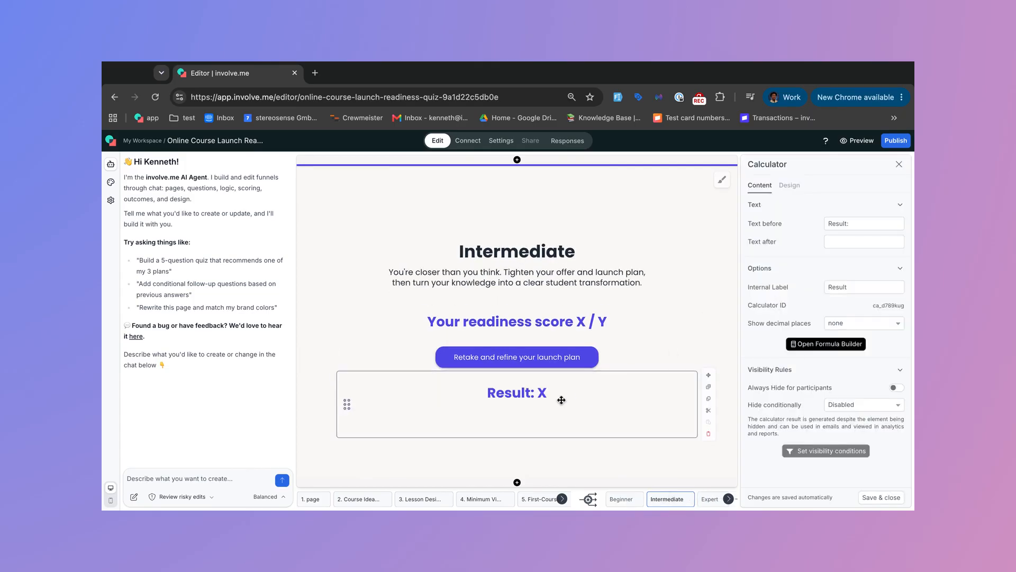
{"action": "left_click_drag", "start_coordinate": [558, 399], "coordinate": [563, 347]}
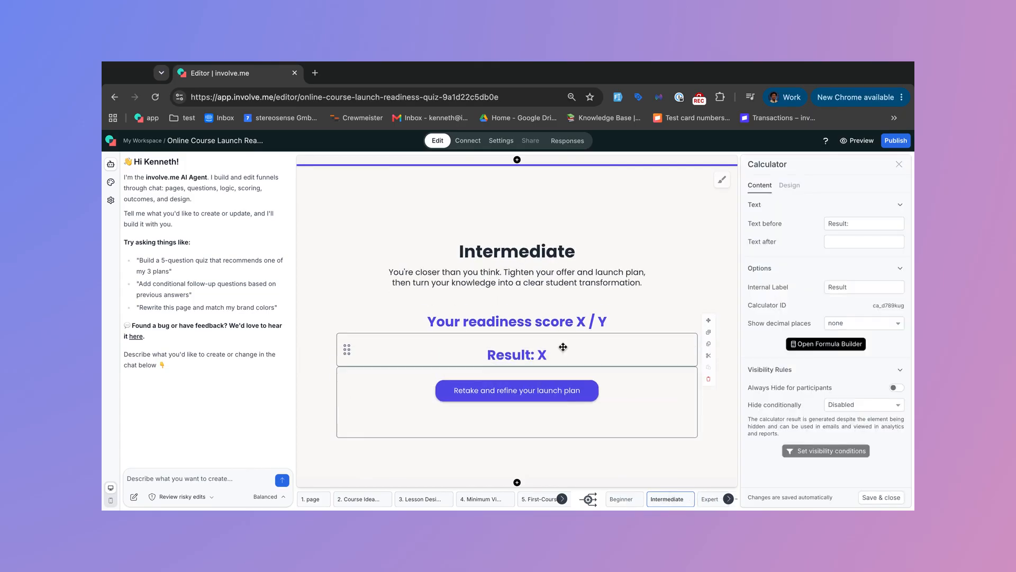
Step: Add a Calculator element to the Expert outcome page, place it between the readiness score and the retake button, and save it
{"action": "left_click", "coordinate": [710, 499]}
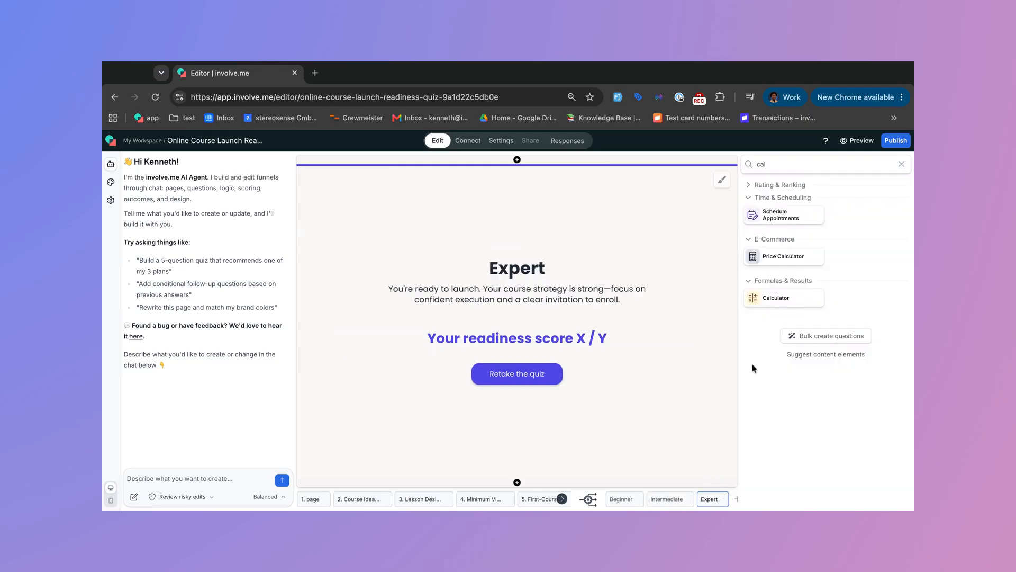
{"action": "left_click", "coordinate": [775, 298]}
{"action": "left_click_drag", "start_coordinate": [576, 396], "coordinate": [584, 350]}
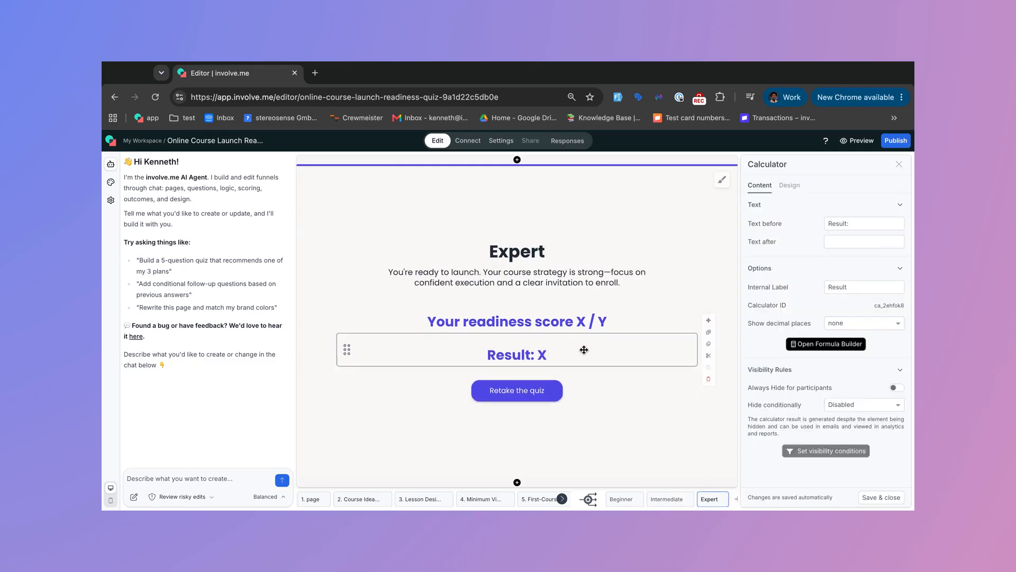
{"action": "left_click", "coordinate": [882, 498]}
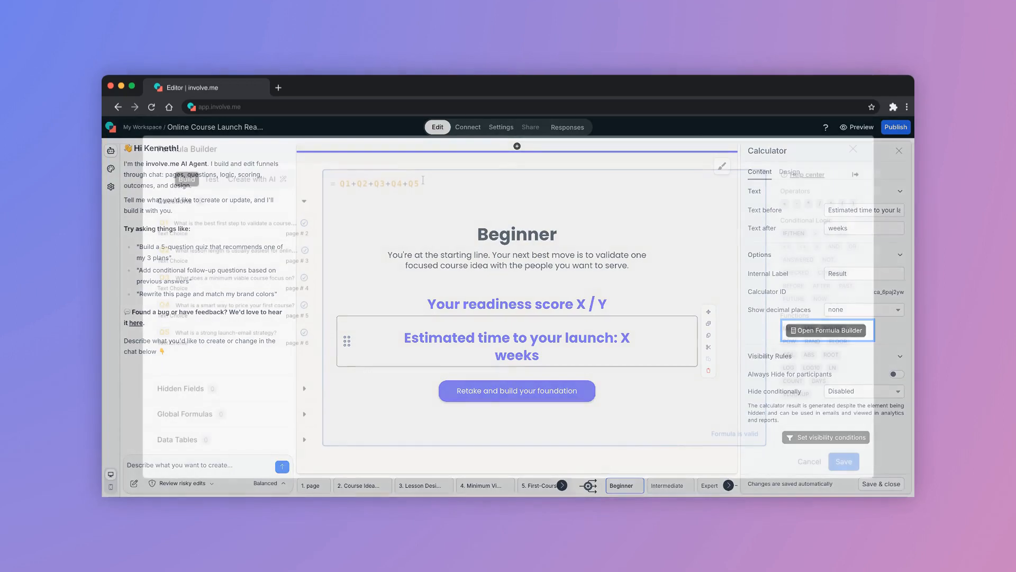
Step: Clear the whole default formula of the Beginner page's calculator in the formula builder
{"action": "left_click_drag", "start_coordinate": [423, 182], "coordinate": [341, 181]}
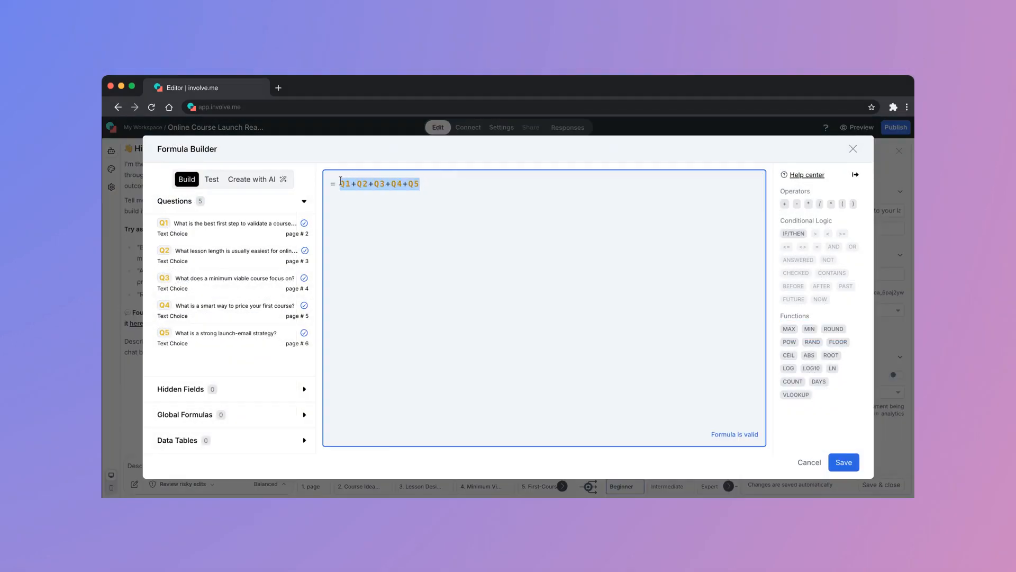
{"action": "key", "text": "BackSpace"}
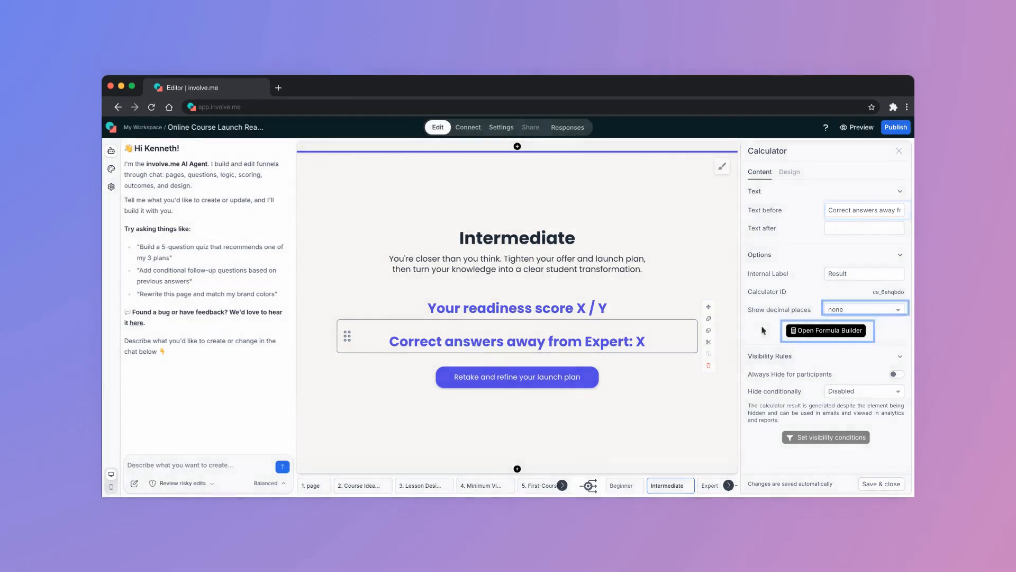
Step: Replace the default formula of the Intermediate page's calculator with 5-(Q1+Q2+Q3+Q4+Q5)
{"action": "left_click", "coordinate": [827, 332]}
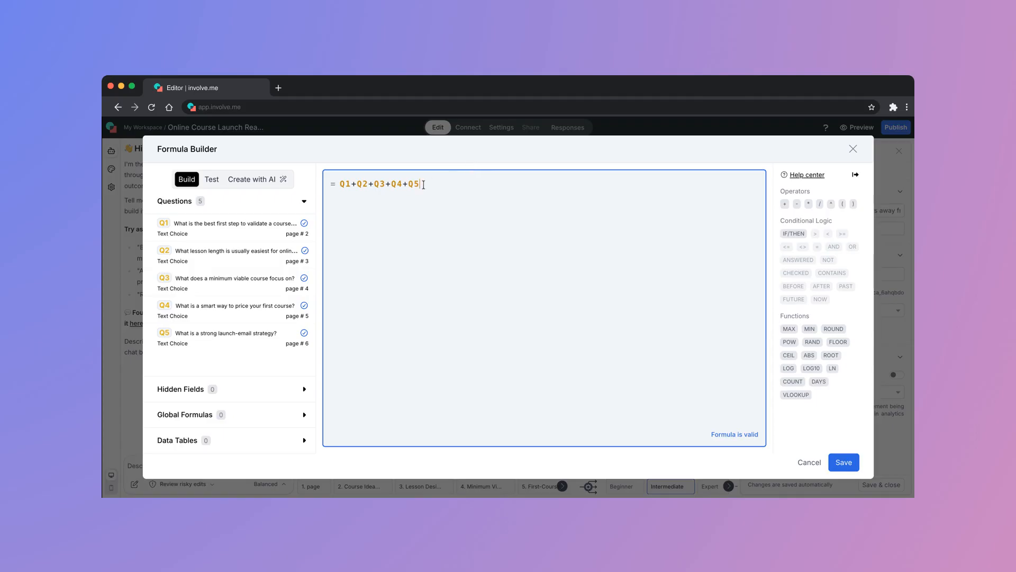
{"action": "left_click_drag", "start_coordinate": [423, 185], "coordinate": [339, 184]}
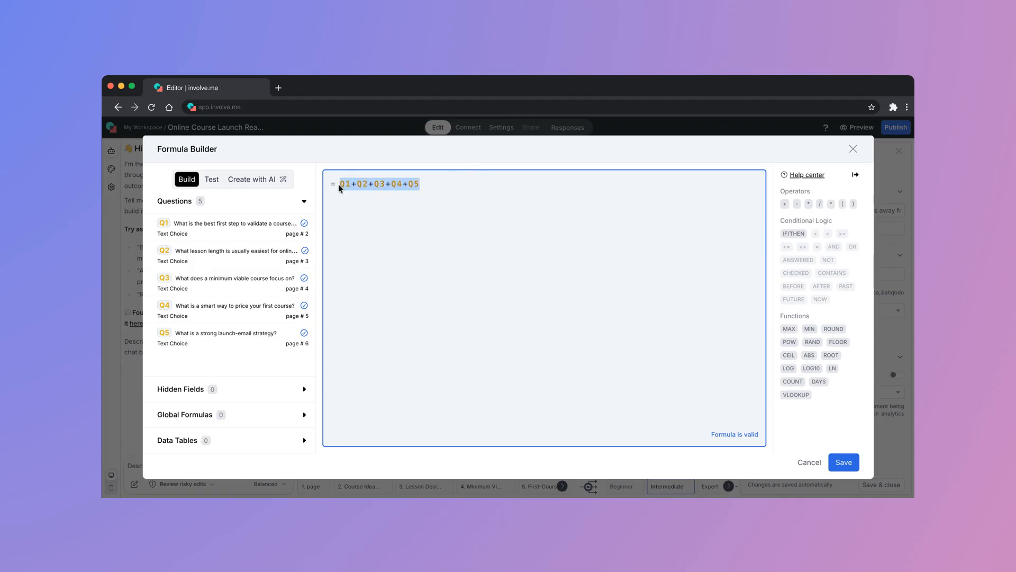
{"action": "key", "text": "BackSpace"}
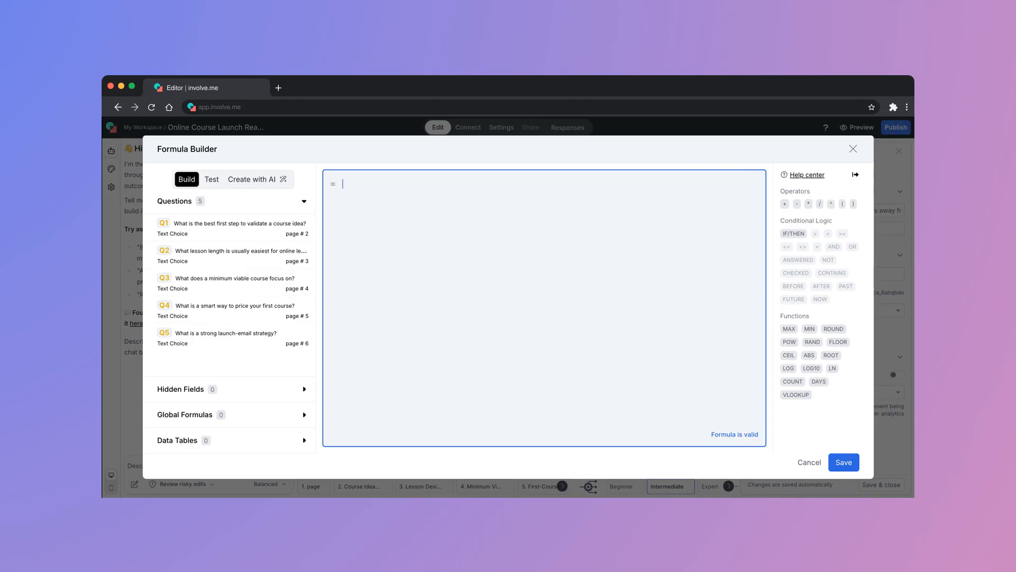
{"action": "type", "text": "5-(Q1+Q2+Q3+Q4+Q5)"}
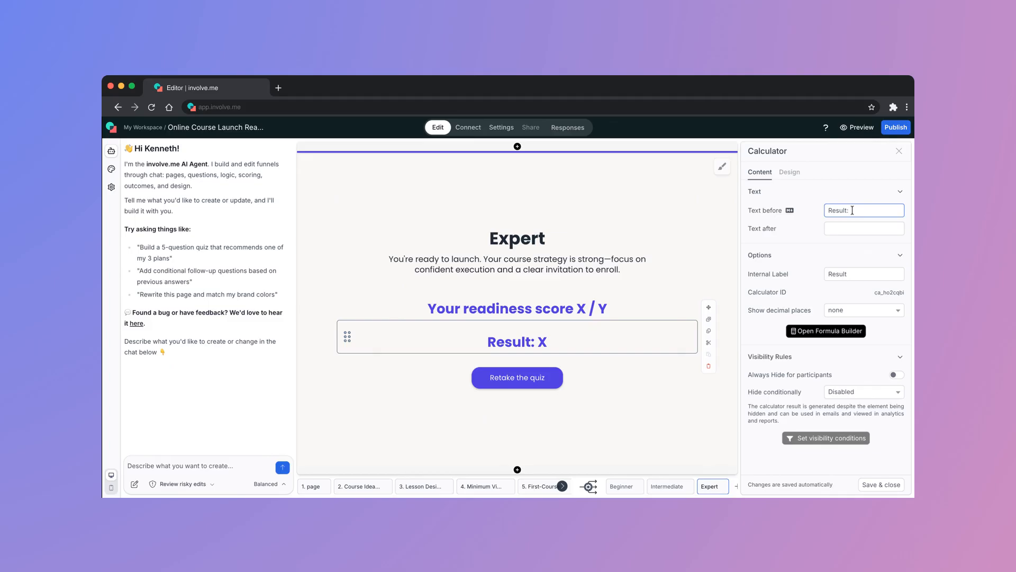
Step: Set the Expert page calculator's text before the result to "Your readiness score:" and the text after it to "%"
{"action": "key", "text": "BackSpace"}
{"action": "left_click_drag", "start_coordinate": [850, 210], "coordinate": [830, 210]}
{"action": "type", "text": "Your readiness score:"}
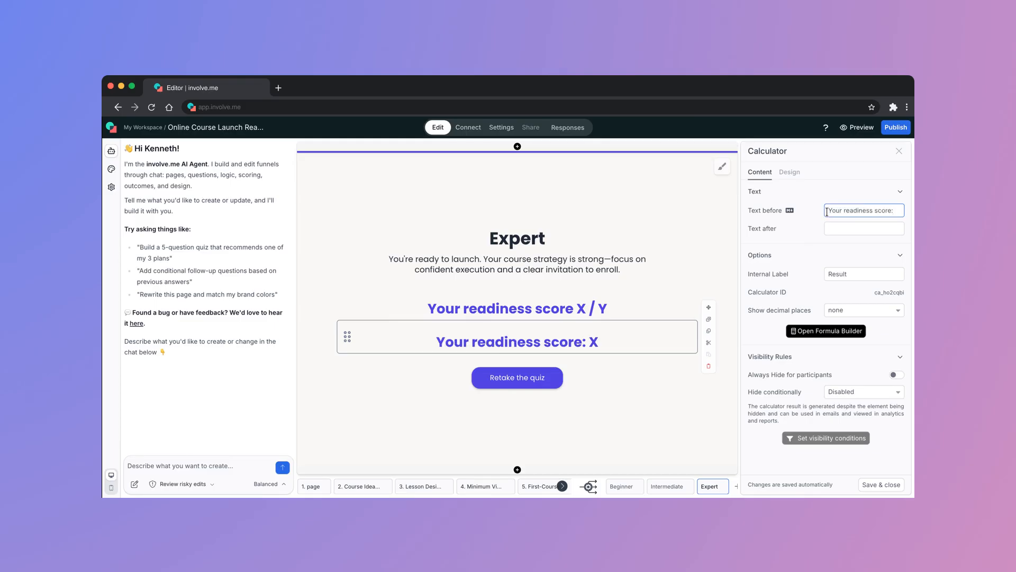
{"action": "left_click", "coordinate": [847, 229]}
{"action": "type", "text": "%"}
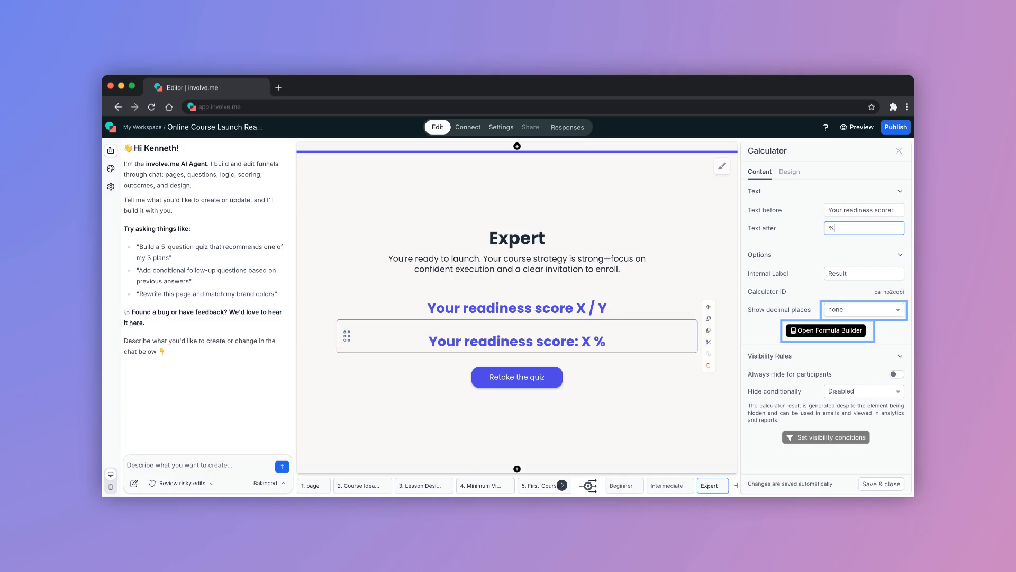
Step: Replace the Expert calculator's default formula with (Q1+Q2+Q3+Q4+Q5)/5*100 and save the formula and the element
{"action": "left_click", "coordinate": [827, 330]}
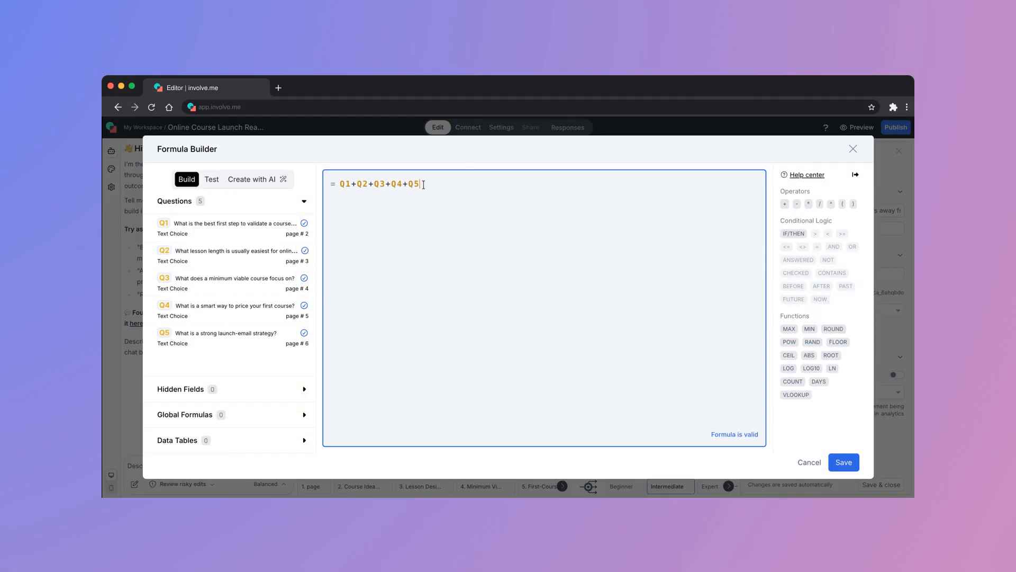
{"action": "left_click_drag", "start_coordinate": [424, 184], "coordinate": [340, 186]}
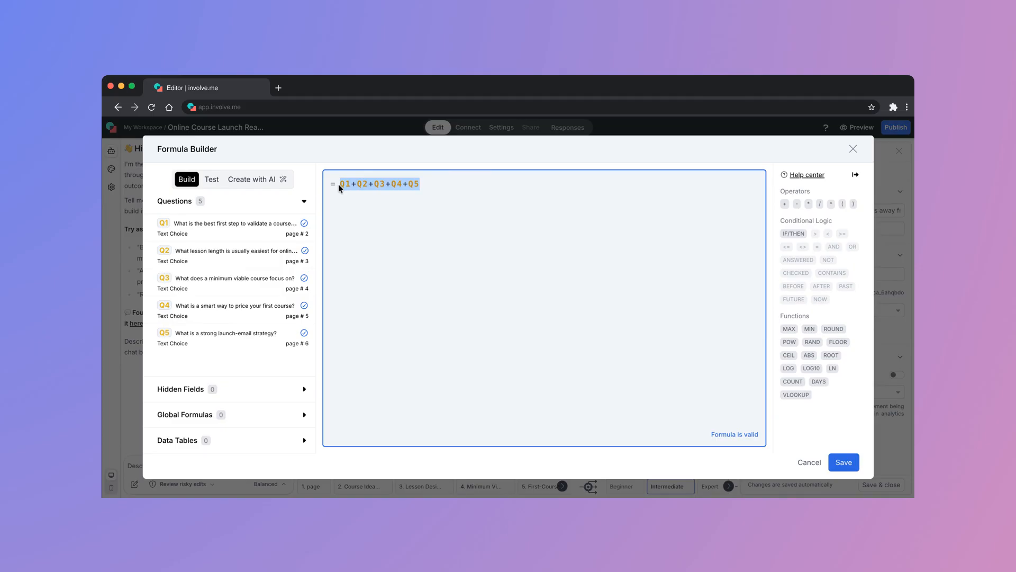
{"action": "key", "text": "BackSpace"}
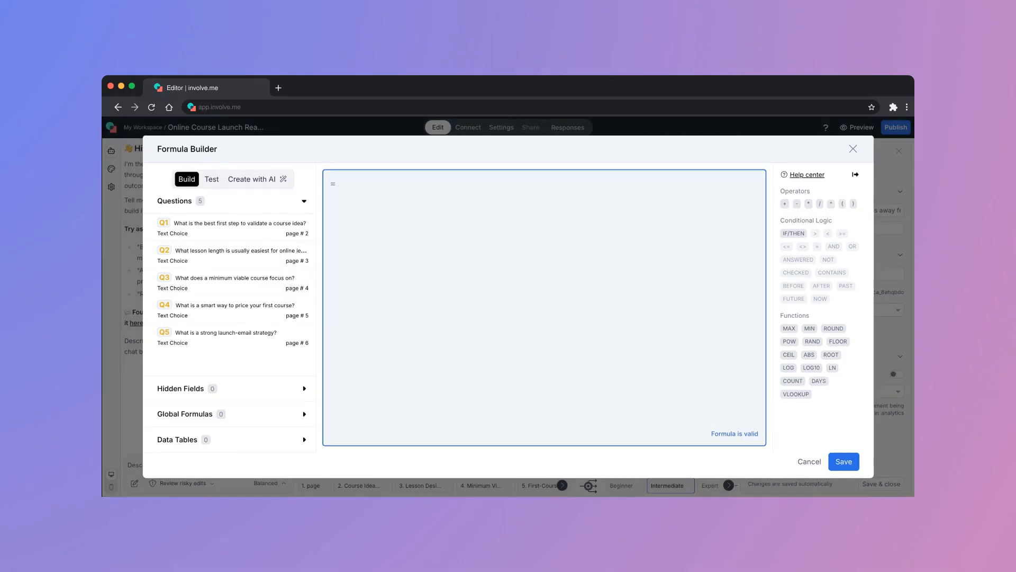
{"action": "type", "text": "(Q1+Q2+Q3+Q4+Q5)/5*100"}
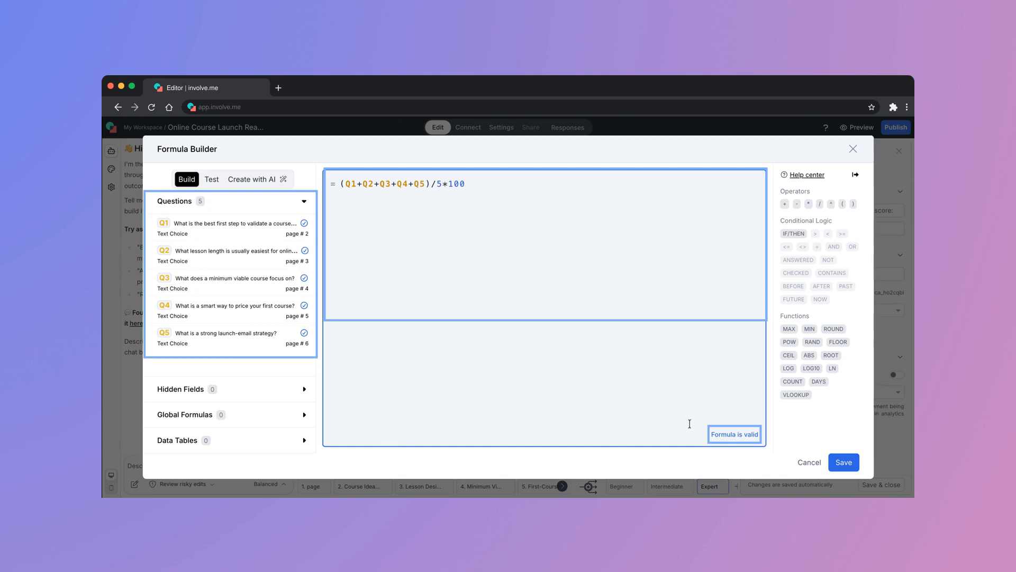
{"action": "left_click", "coordinate": [844, 462]}
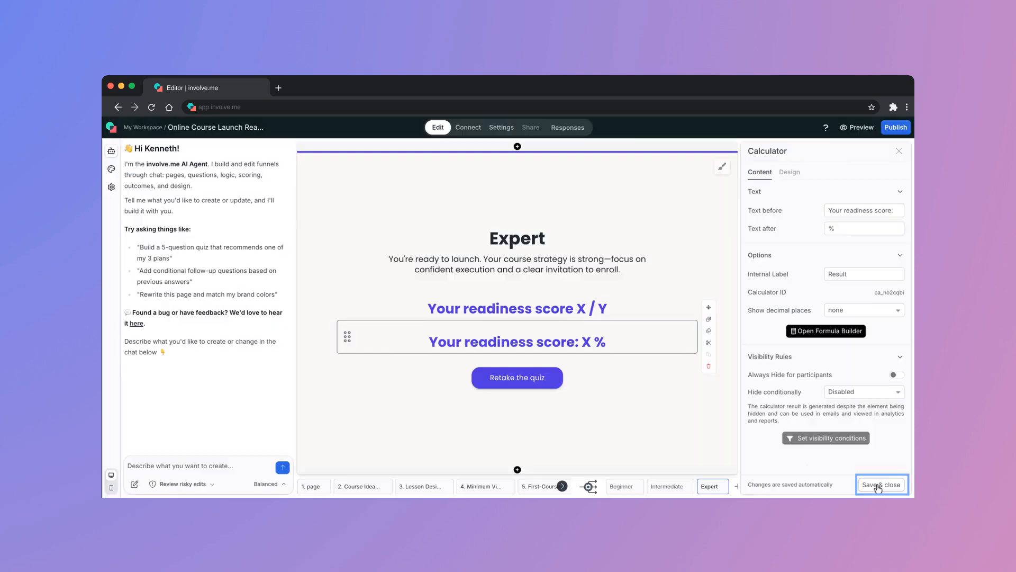
{"action": "left_click", "coordinate": [877, 485]}
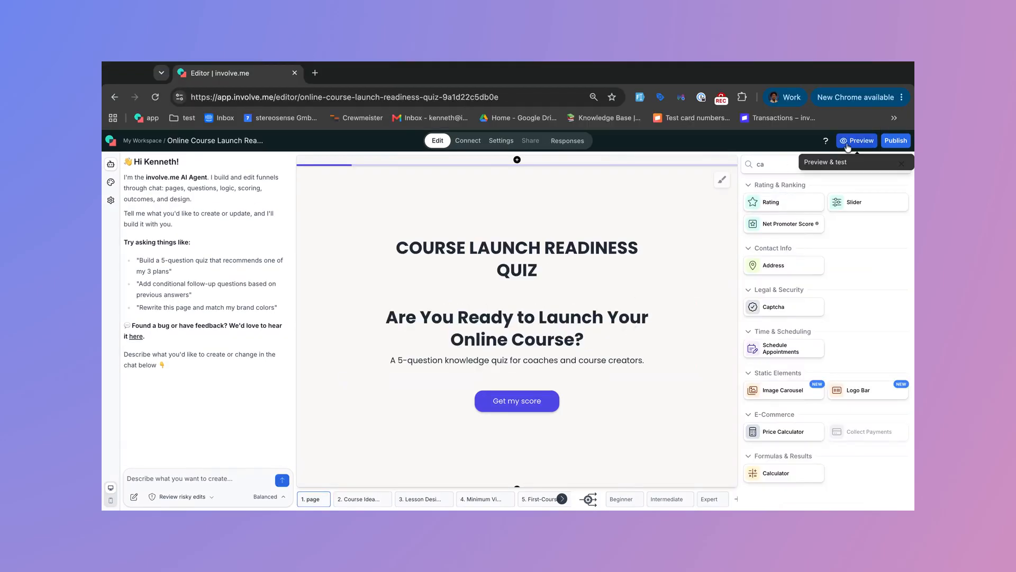
Step: Test the Beginner outcome in a quiz preview by answering two of five questions correctly and submitting sample contact details, and close the preview
{"action": "left_click", "coordinate": [848, 146]}
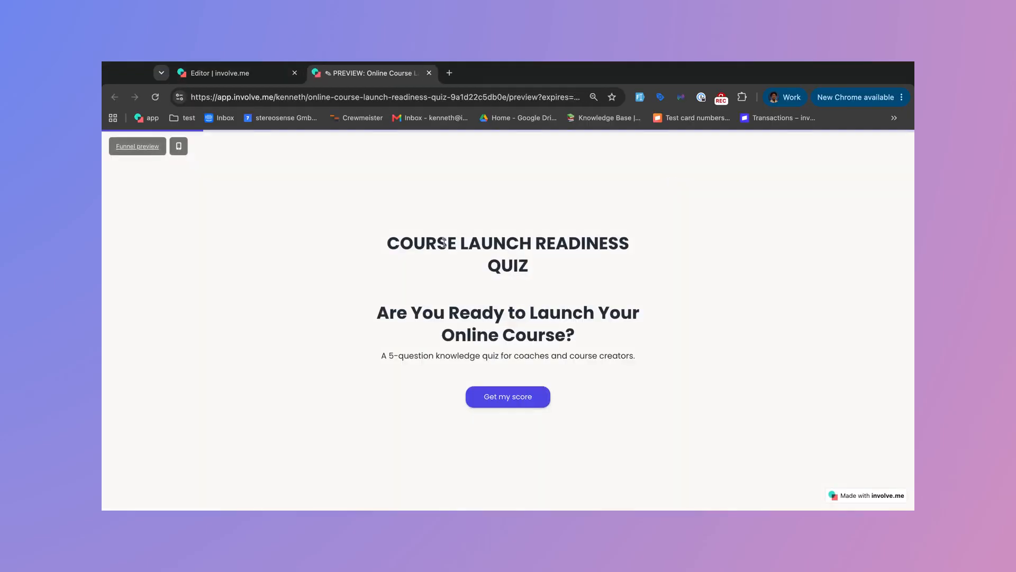
{"action": "left_click", "coordinate": [487, 396]}
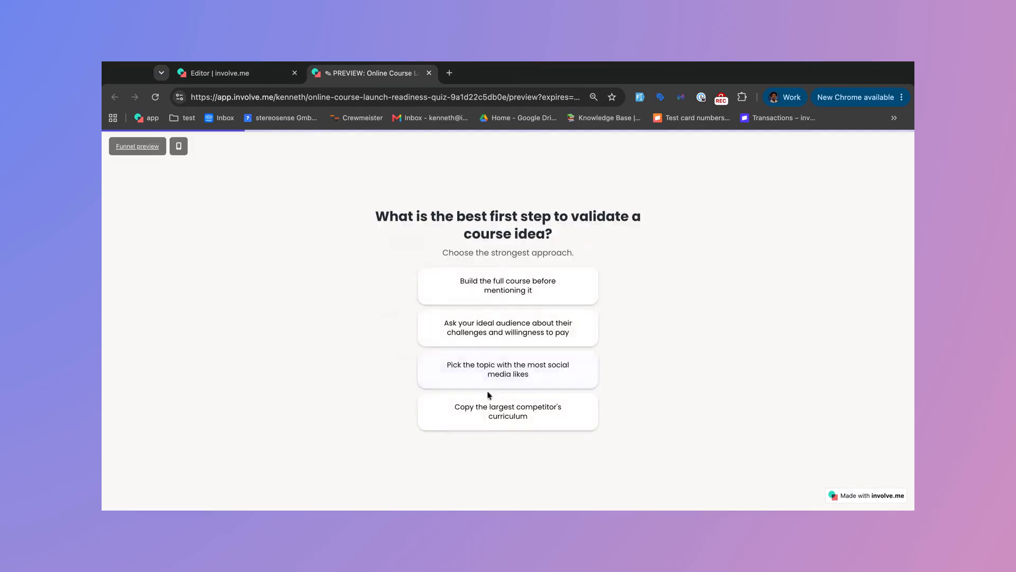
{"action": "left_click", "coordinate": [474, 329]}
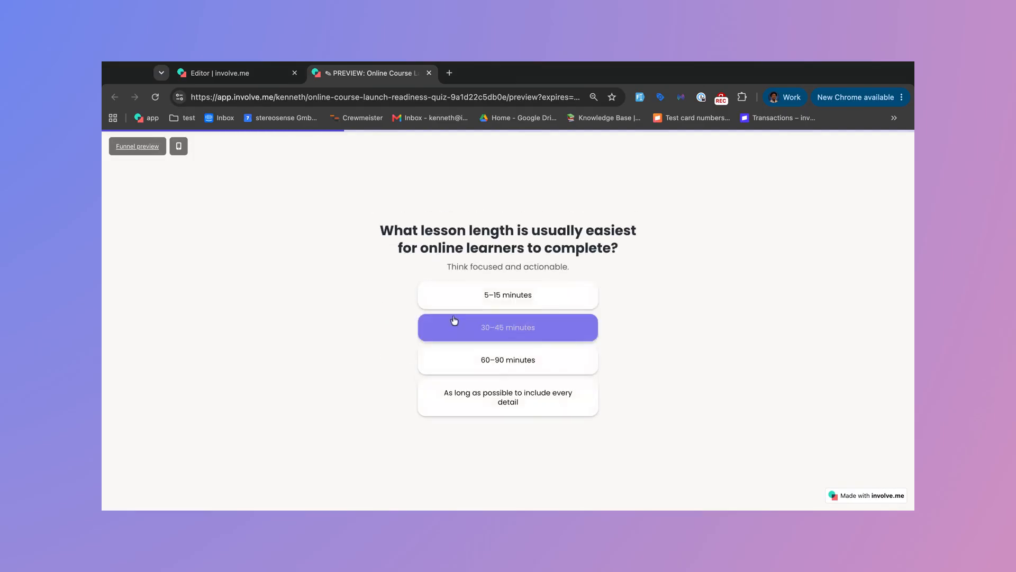
{"action": "left_click", "coordinate": [470, 302]}
{"action": "left_click", "coordinate": [481, 379]}
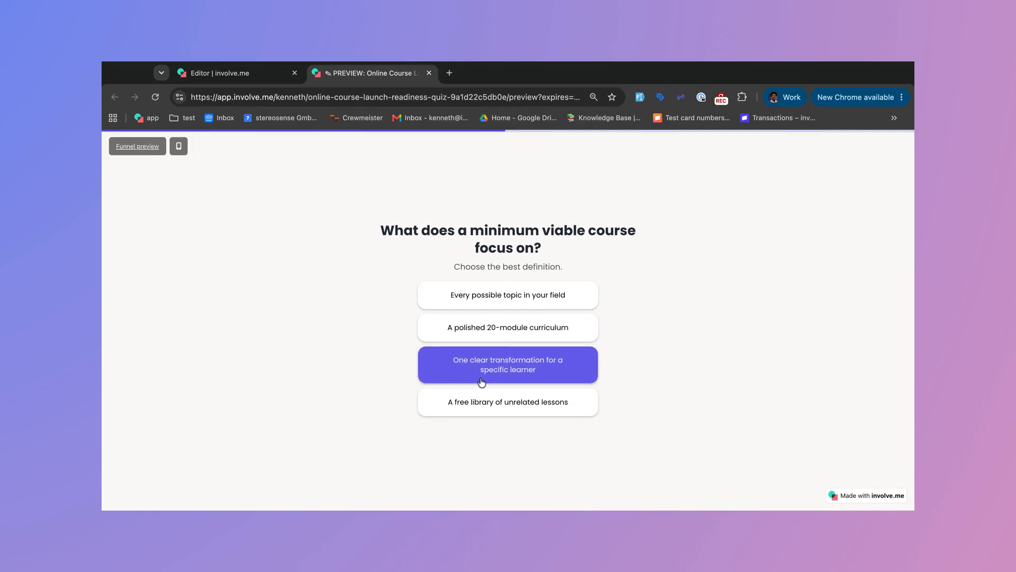
{"action": "left_click", "coordinate": [482, 416]}
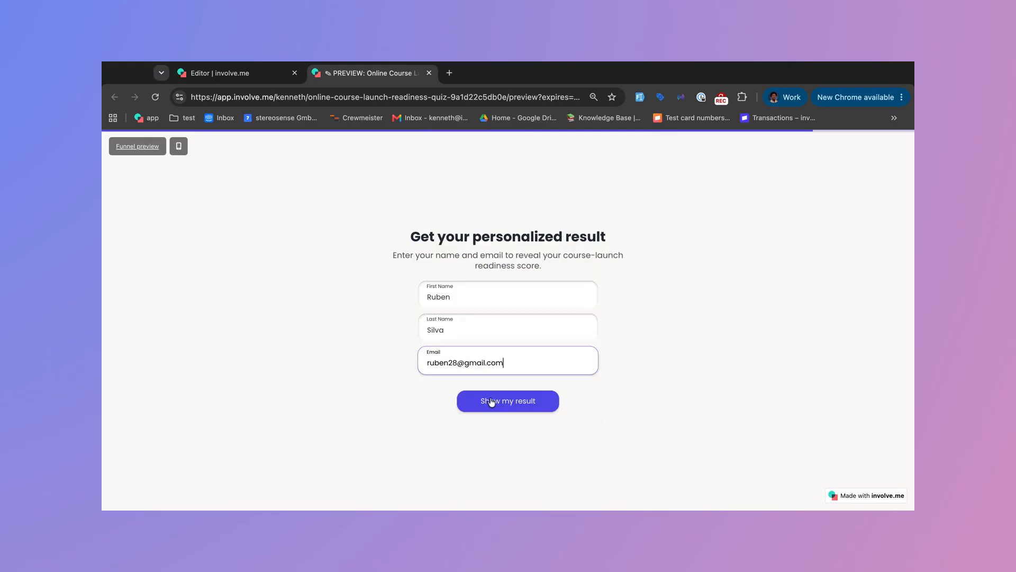
{"action": "left_click", "coordinate": [505, 401]}
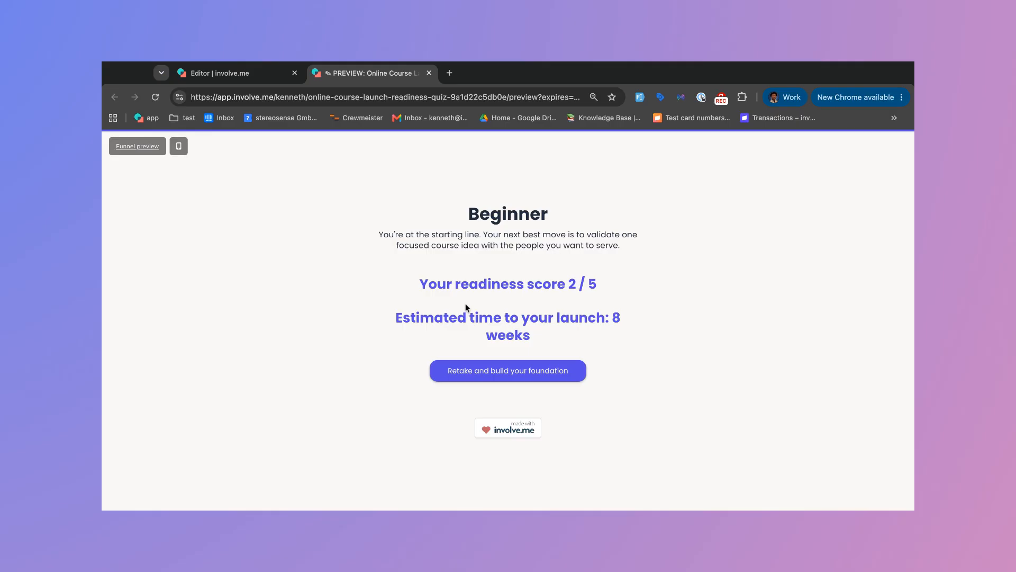
{"action": "key", "text": "ctrl+w"}
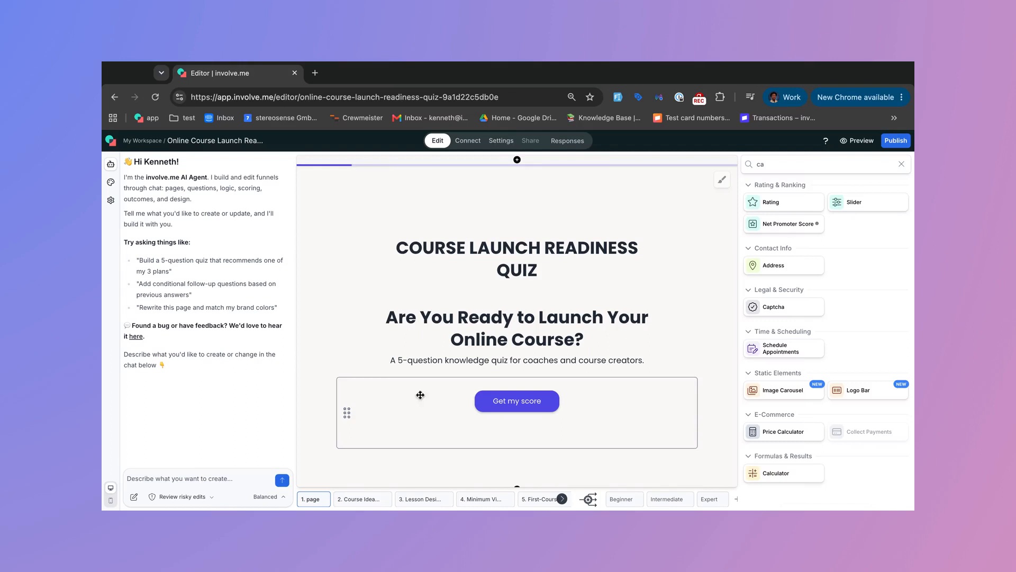
Step: Test the Intermediate outcome in a new preview by answering three of five questions correctly and submitting sample contact details, and close the preview
{"action": "left_click", "coordinate": [847, 142]}
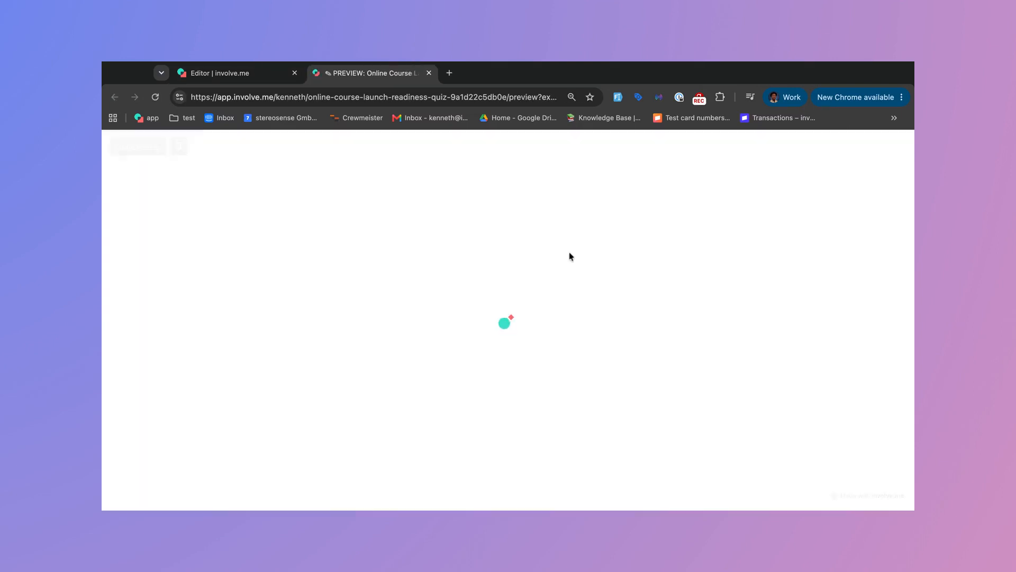
{"action": "left_click", "coordinate": [524, 398]}
{"action": "left_click", "coordinate": [519, 372]}
{"action": "left_click", "coordinate": [494, 404]}
{"action": "left_click", "coordinate": [494, 378]}
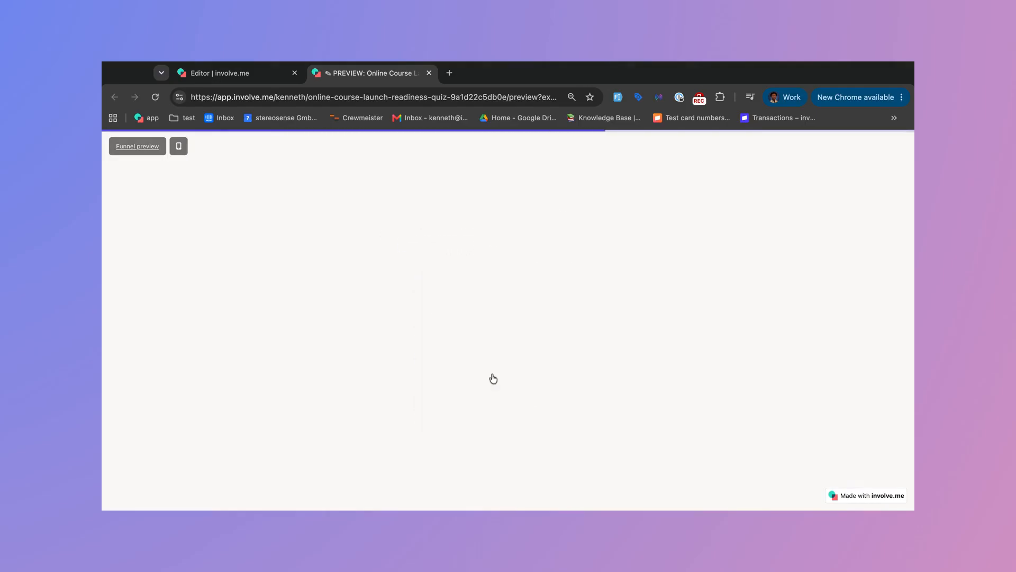
{"action": "left_click", "coordinate": [496, 334]}
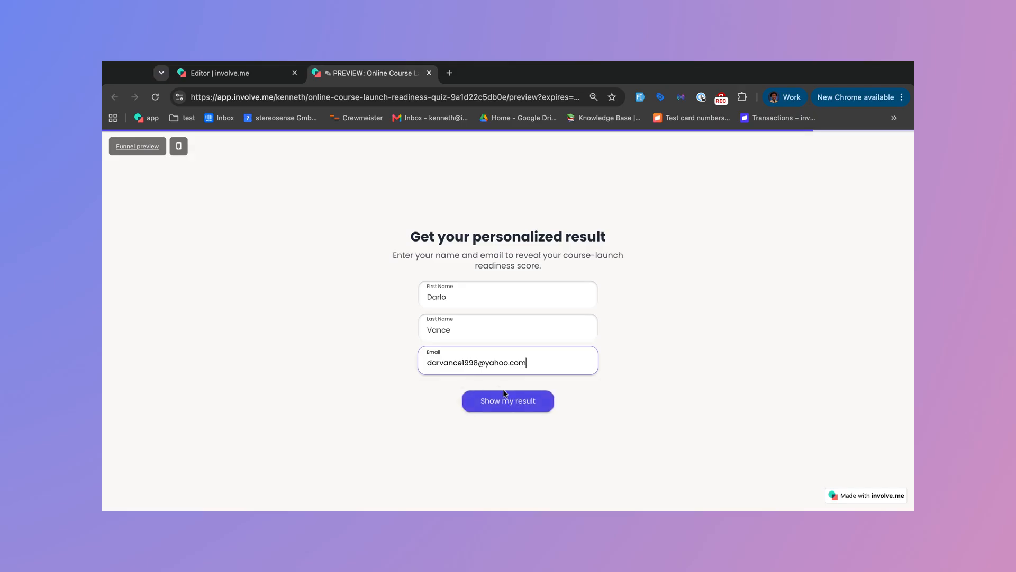
{"action": "left_click", "coordinate": [505, 404]}
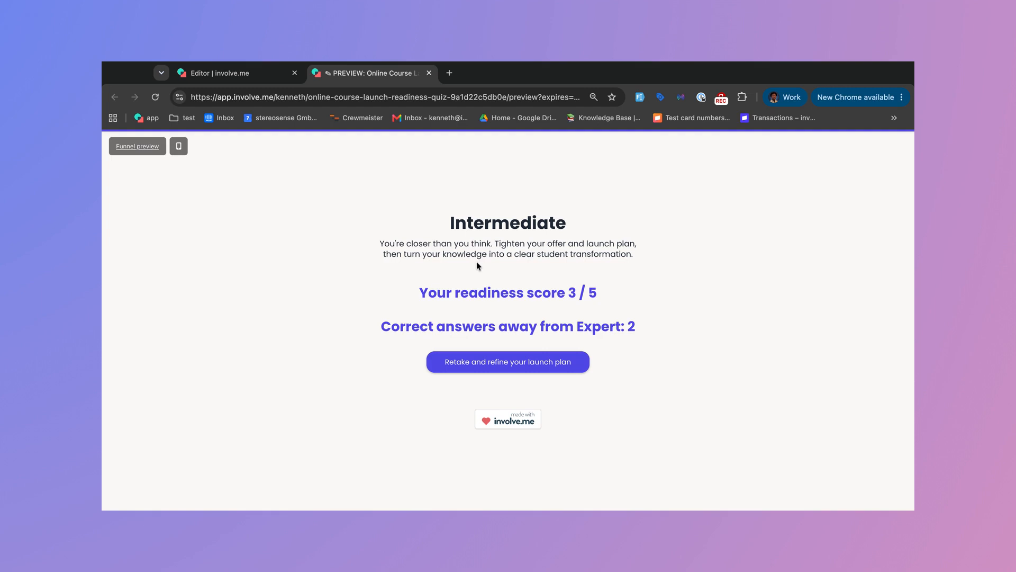
{"action": "key", "text": "super+w"}
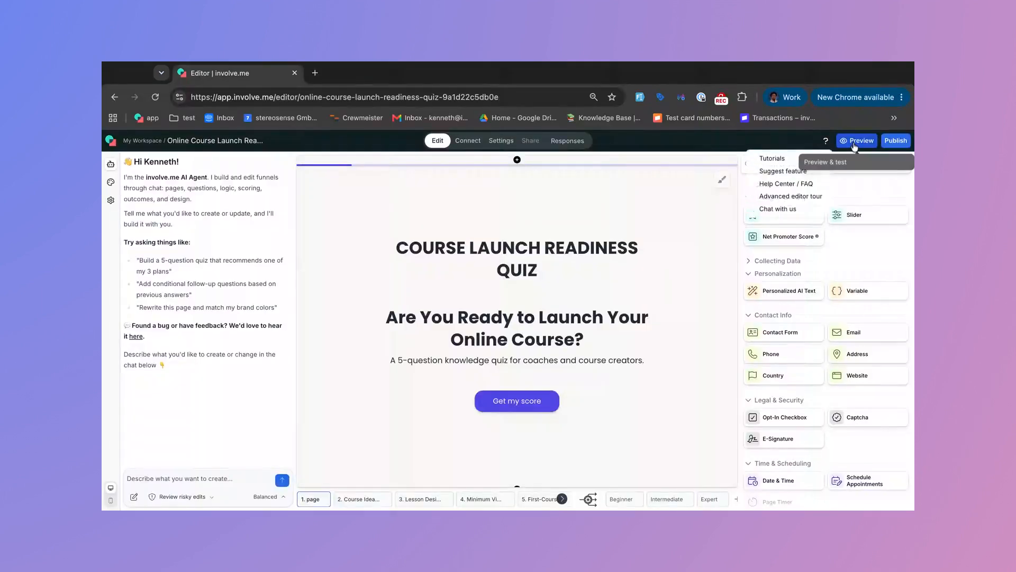
Step: Test the Expert outcome in a new preview by answering all five questions correctly and submitting sample contact details
{"action": "left_click", "coordinate": [854, 143]}
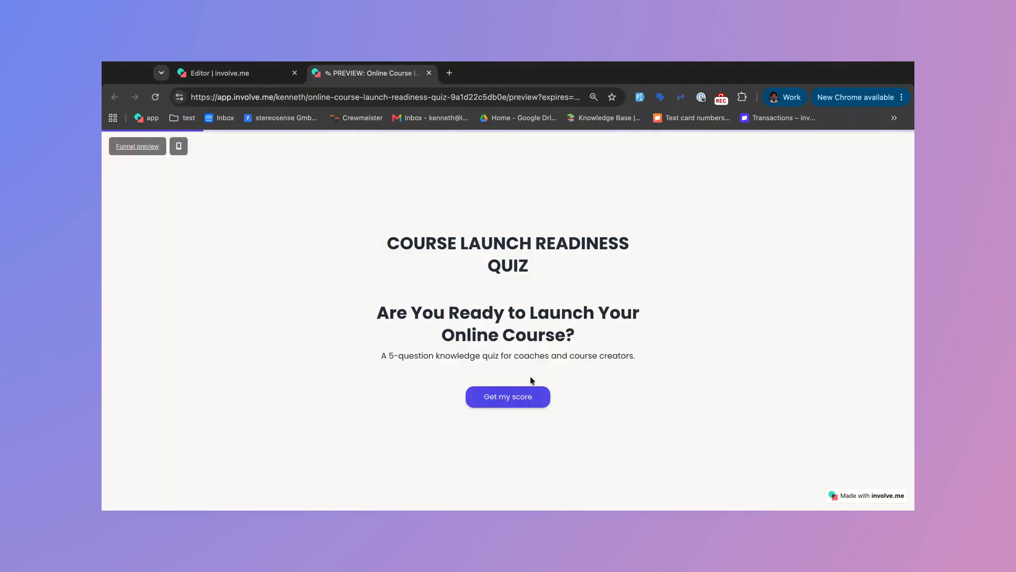
{"action": "left_click", "coordinate": [522, 397]}
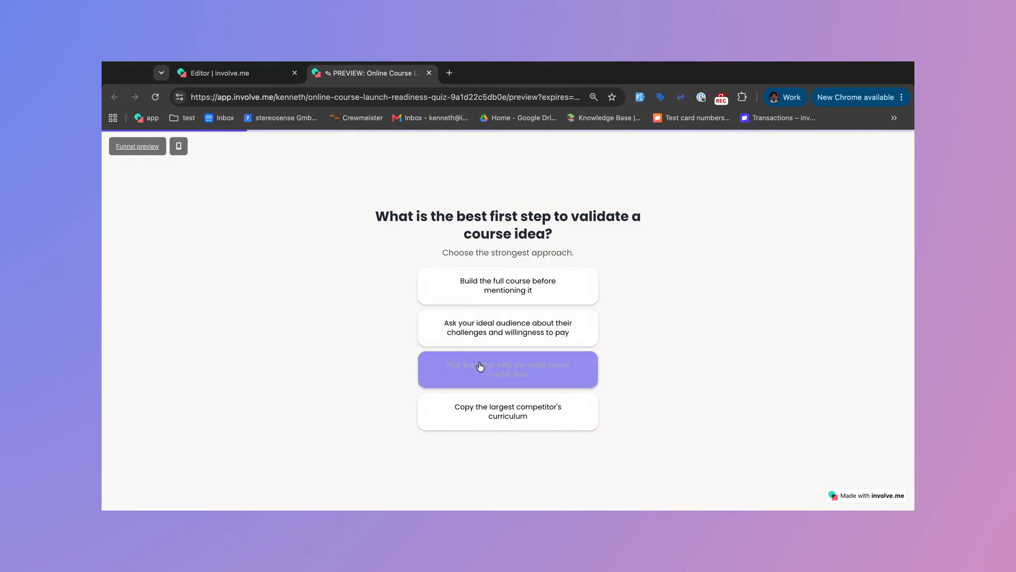
{"action": "left_click", "coordinate": [492, 332]}
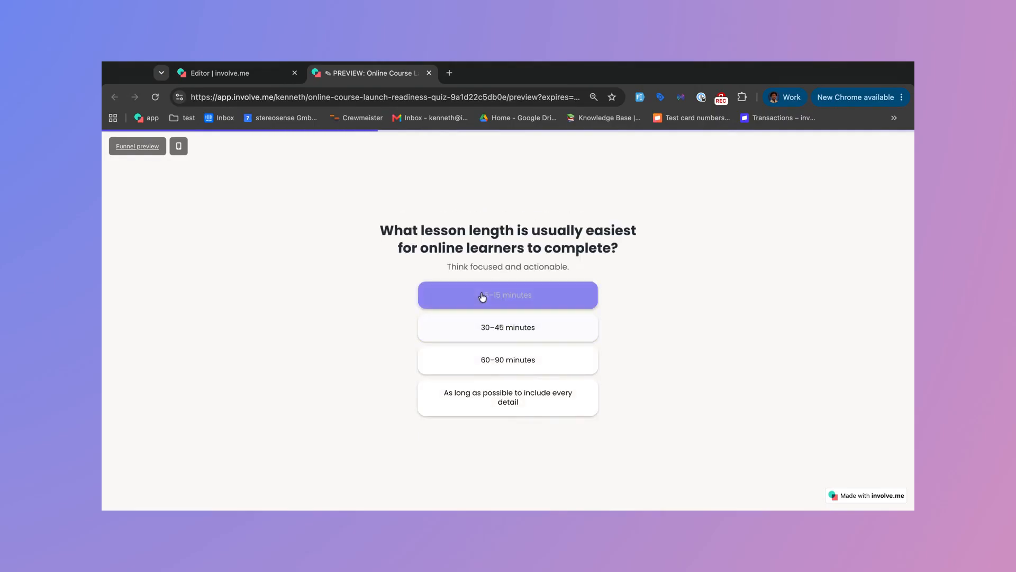
{"action": "left_click", "coordinate": [483, 370]}
{"action": "left_click", "coordinate": [506, 373]}
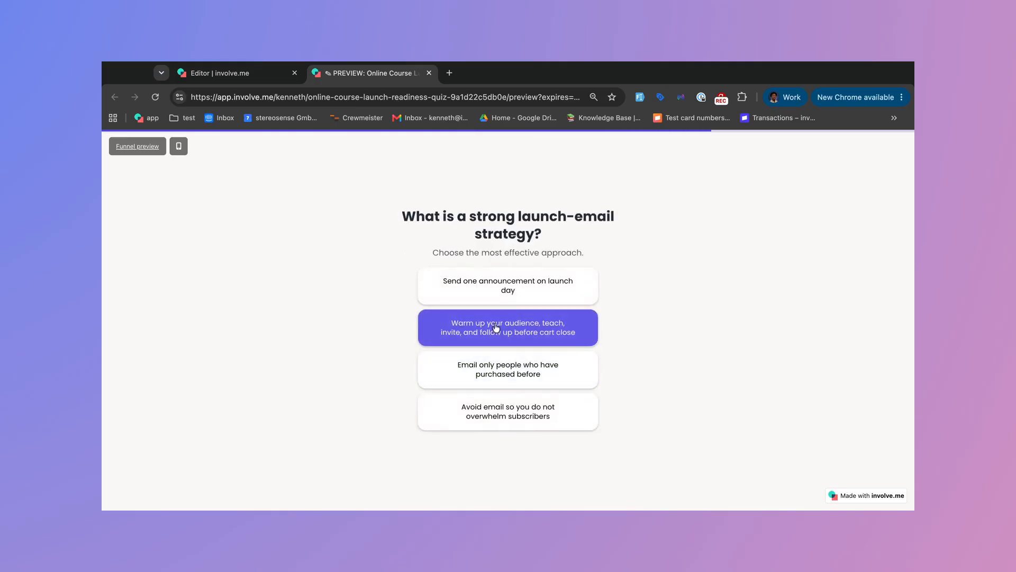
{"action": "left_click", "coordinate": [496, 327]}
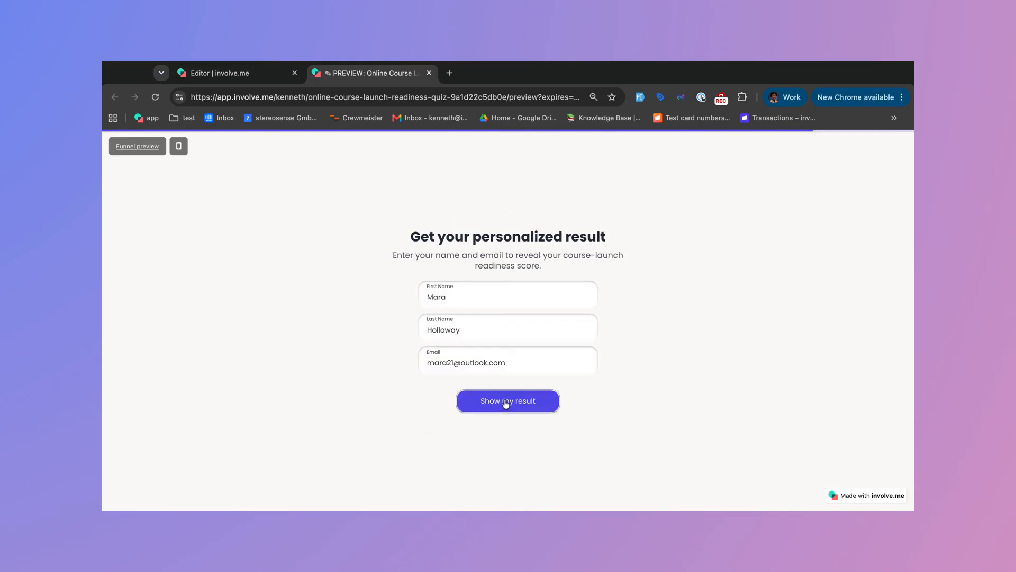
{"action": "left_click", "coordinate": [505, 404]}
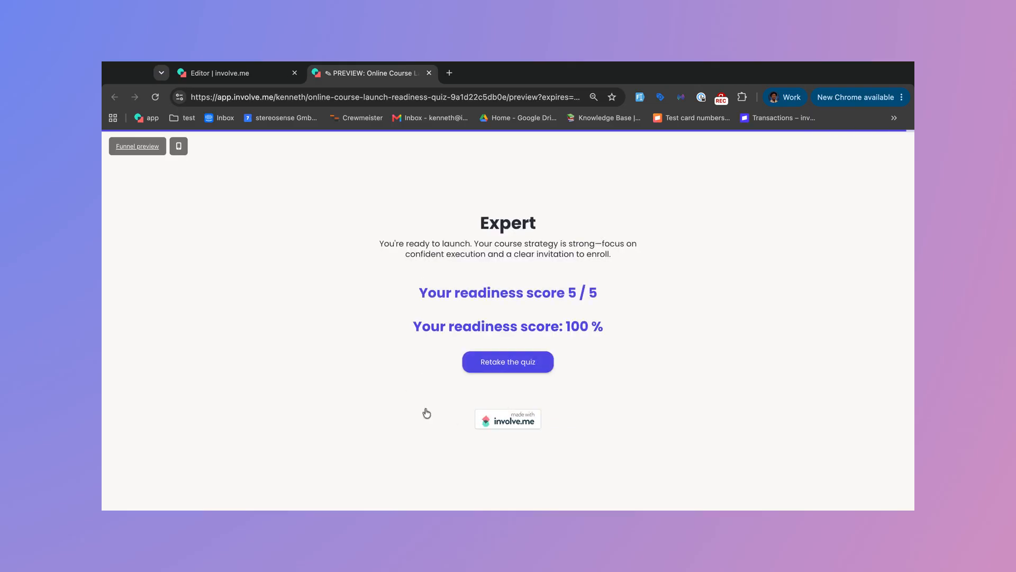